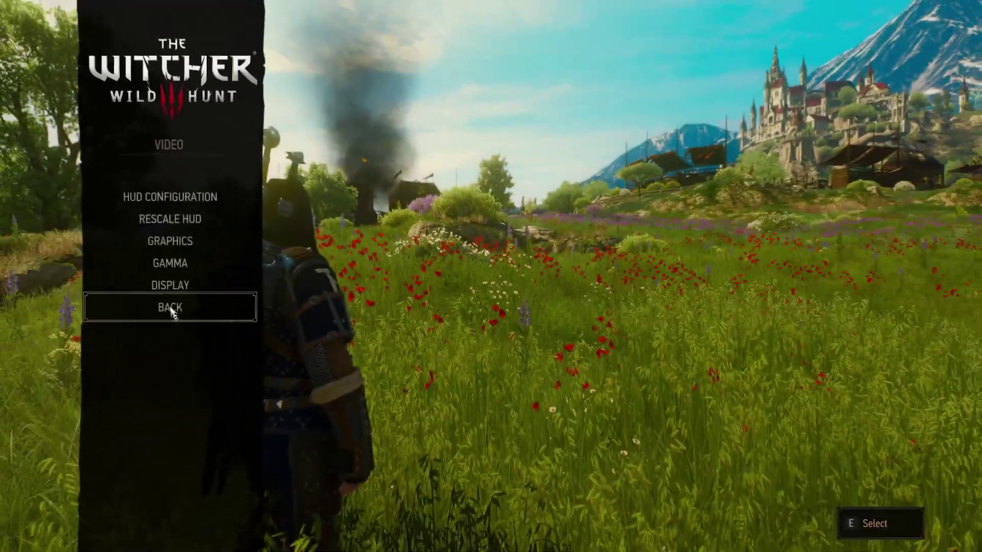
- Select the High graphics preset in the game's video settings and review the individual options from ray tracing to NVIDIA HairWorks
click(170, 285)
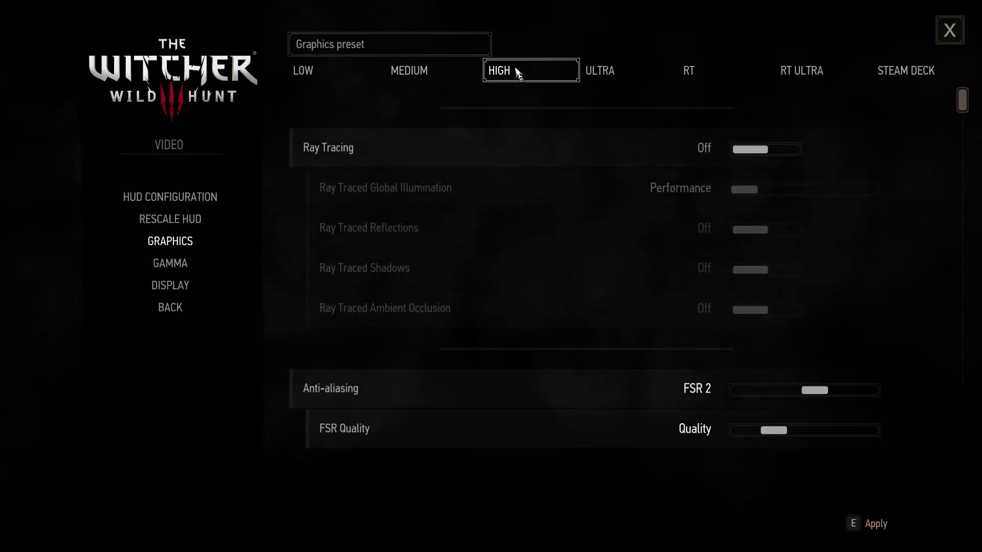
click(500, 76)
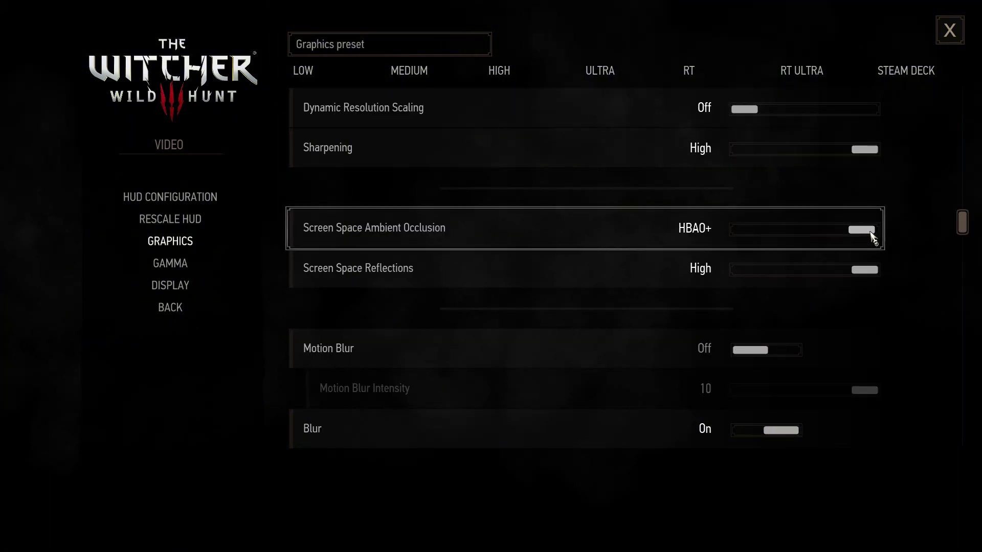
scroll(850, 272, down, 5)
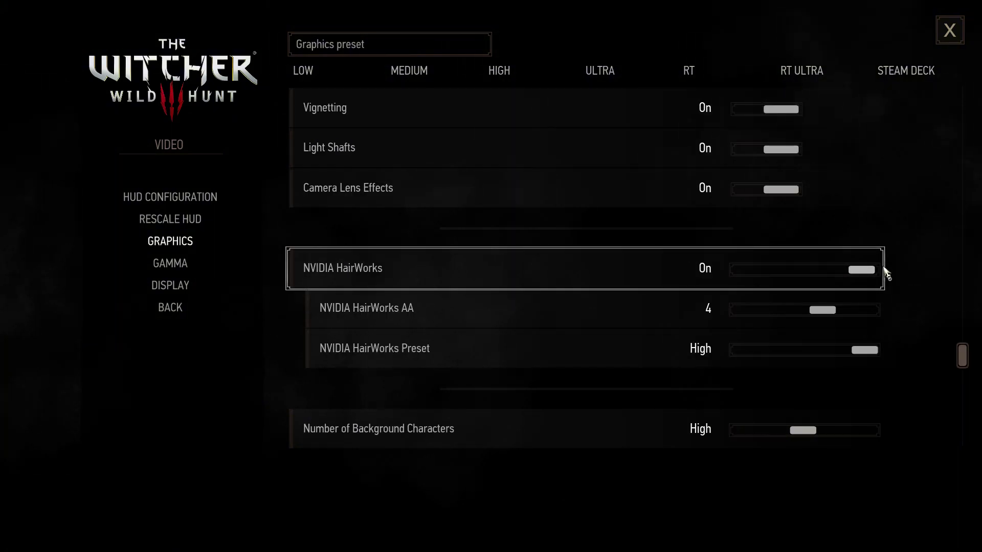
scroll(805, 253, up, 5)
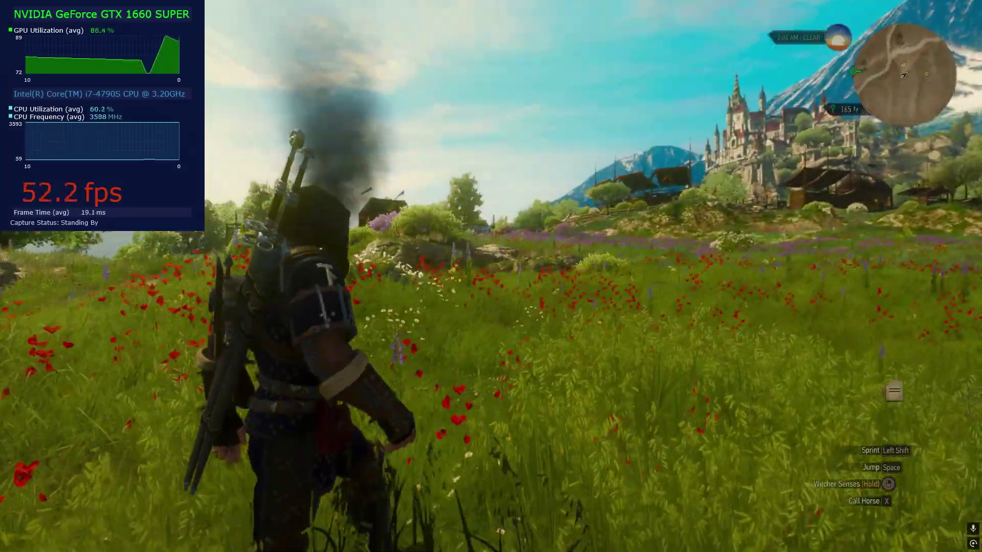
- Walk the character around the flower meadow to check the game's frame rate with the current graphics settings
key(w)
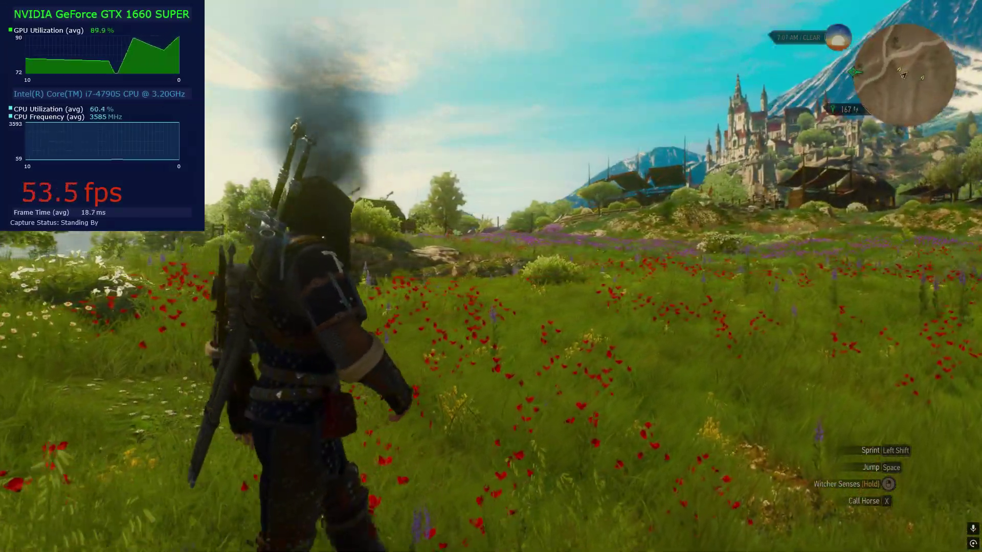
key(w)
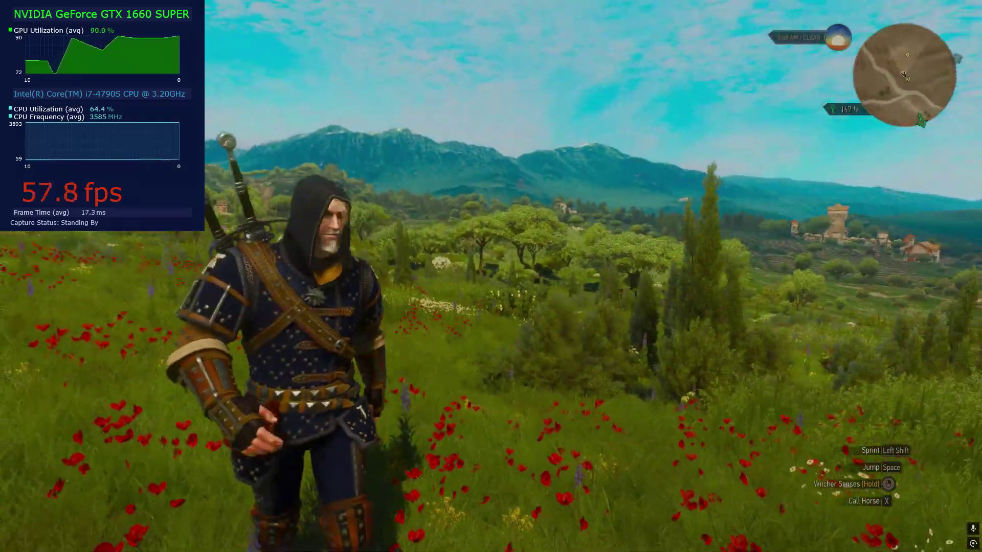
key(w)
key(w)
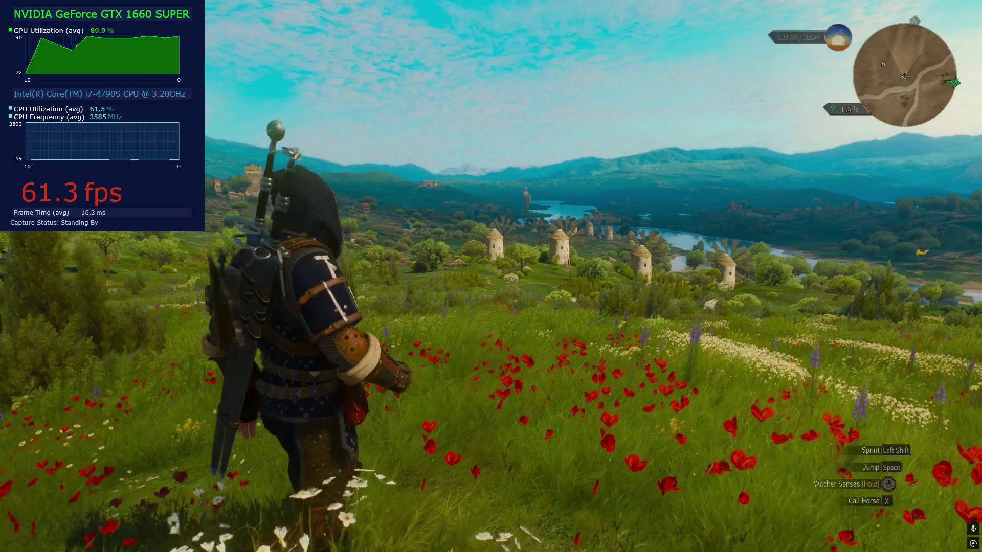
key(w)
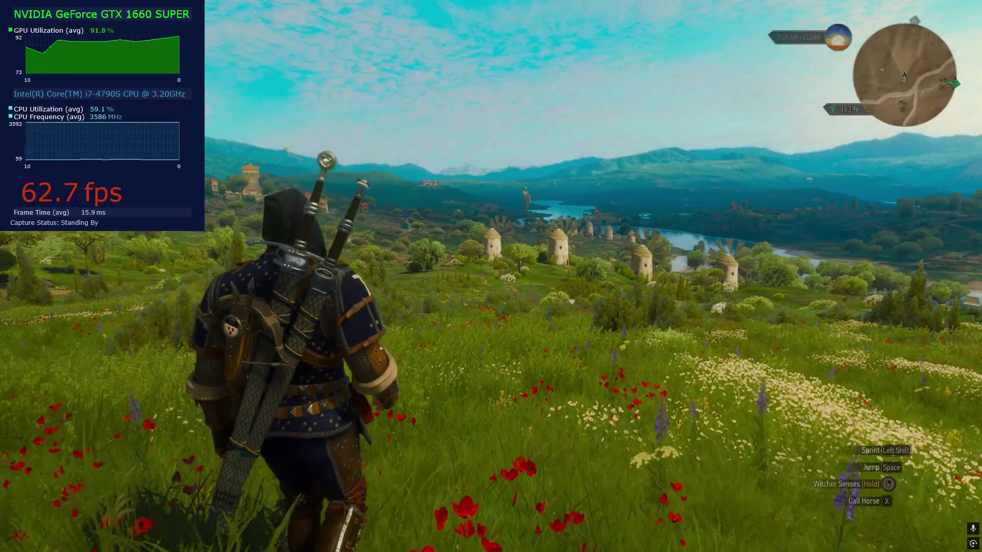
key(w)
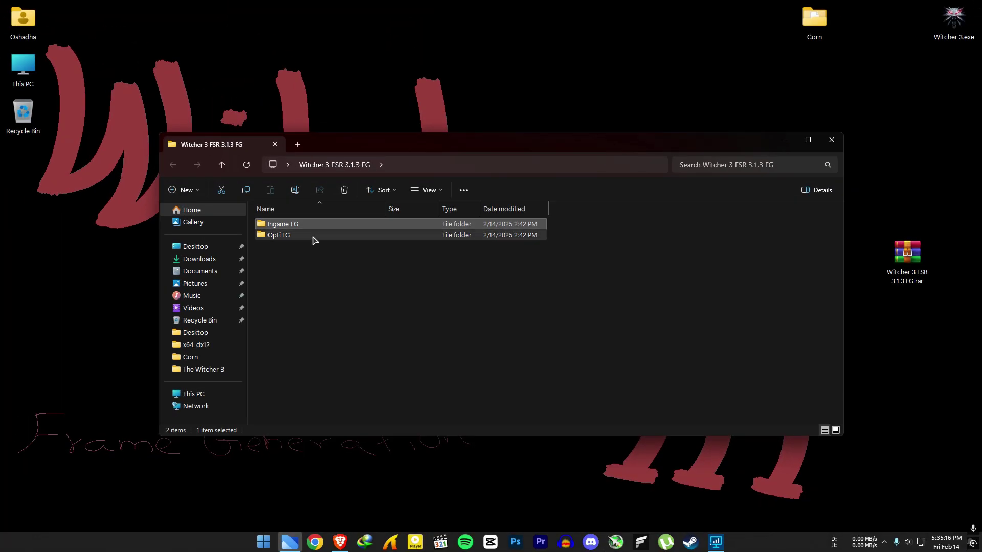
- Switch to the Witcher 3 FSR 3.1.3 FG folder and open its Opti FG subfolder
click(313, 239)
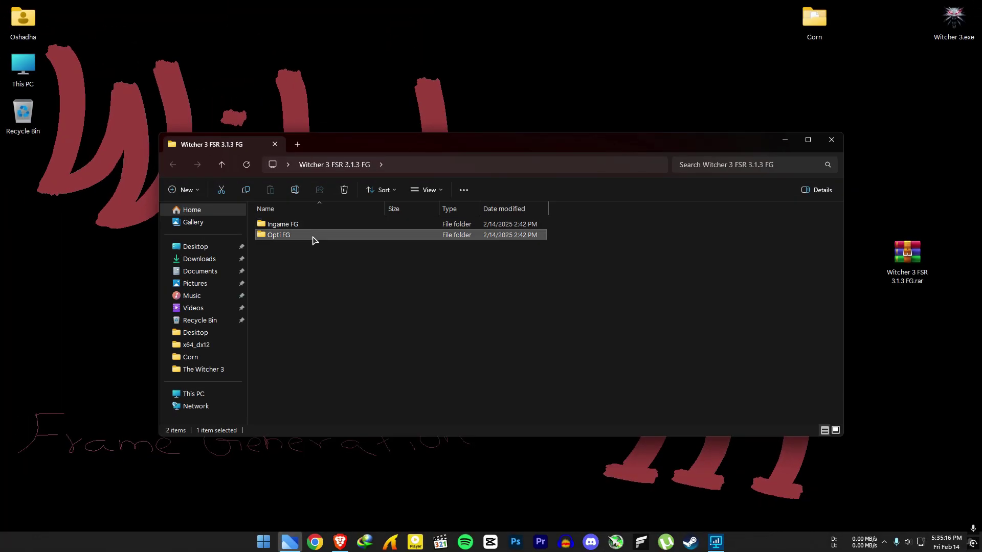
double_click(313, 237)
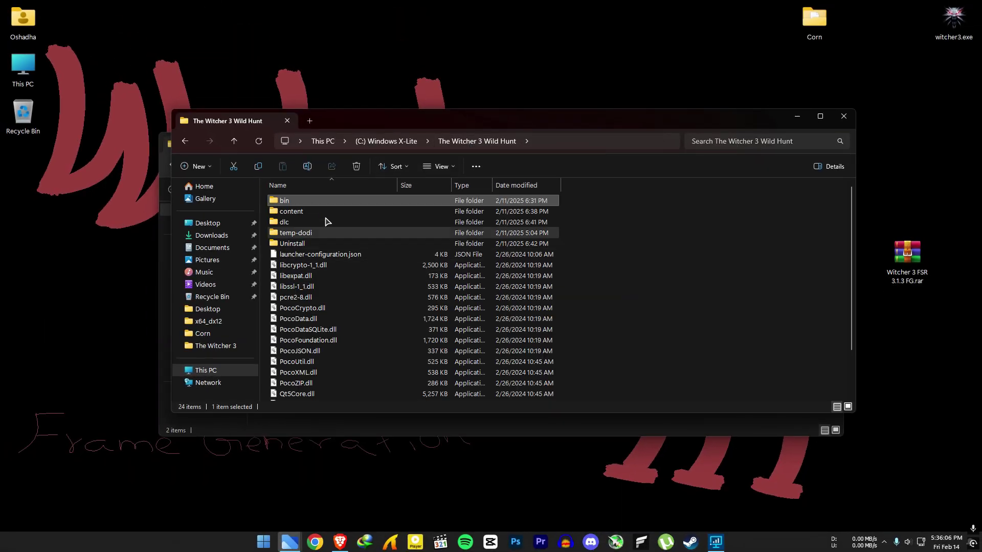
- Open the bin\x64_dx12 folder of The Witcher 3 Wild Hunt installation and select witcher3.exe
scroll(322, 230, down, 2)
scroll(324, 249, up, 2)
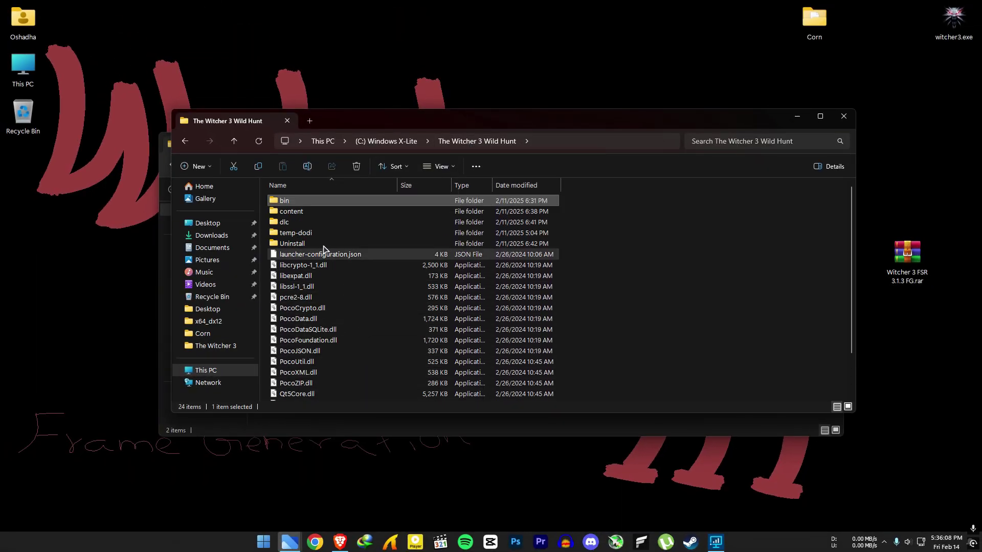
double_click(282, 201)
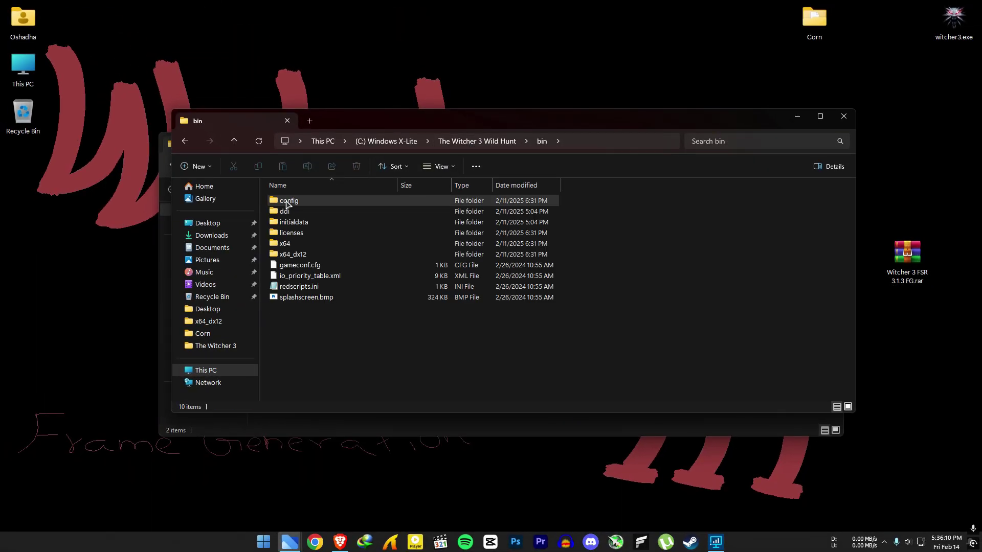
click(289, 245)
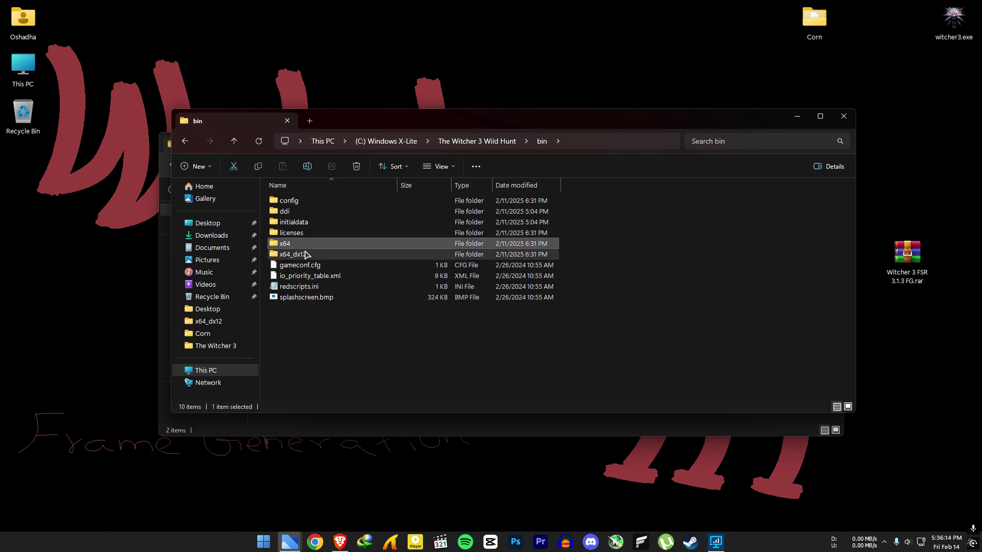
click(298, 255)
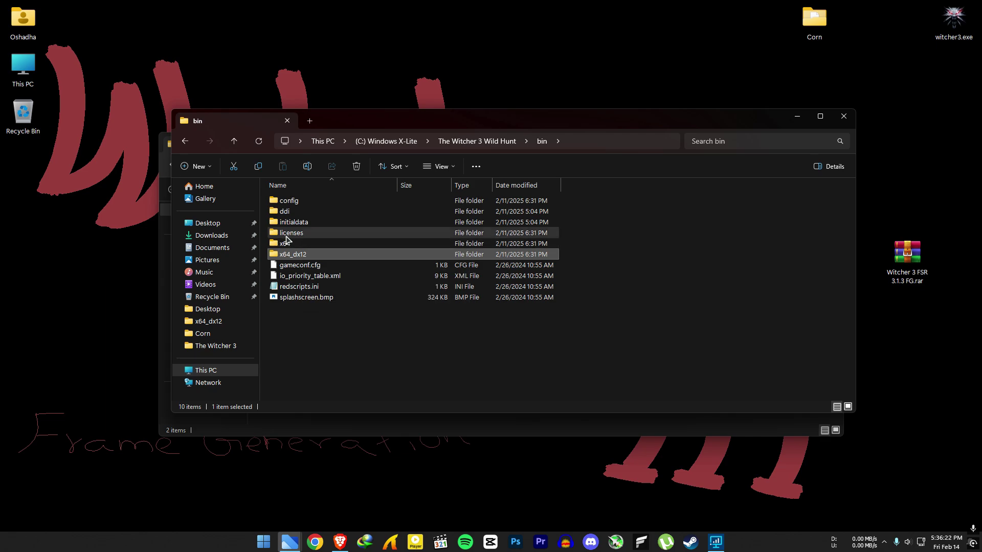
double_click(353, 257)
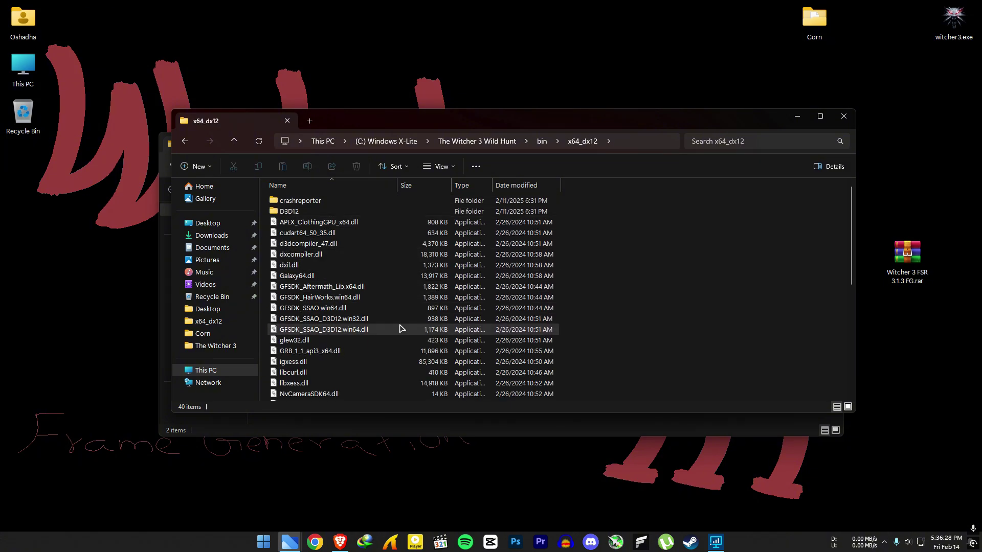
scroll(400, 329, down, 6)
click(349, 377)
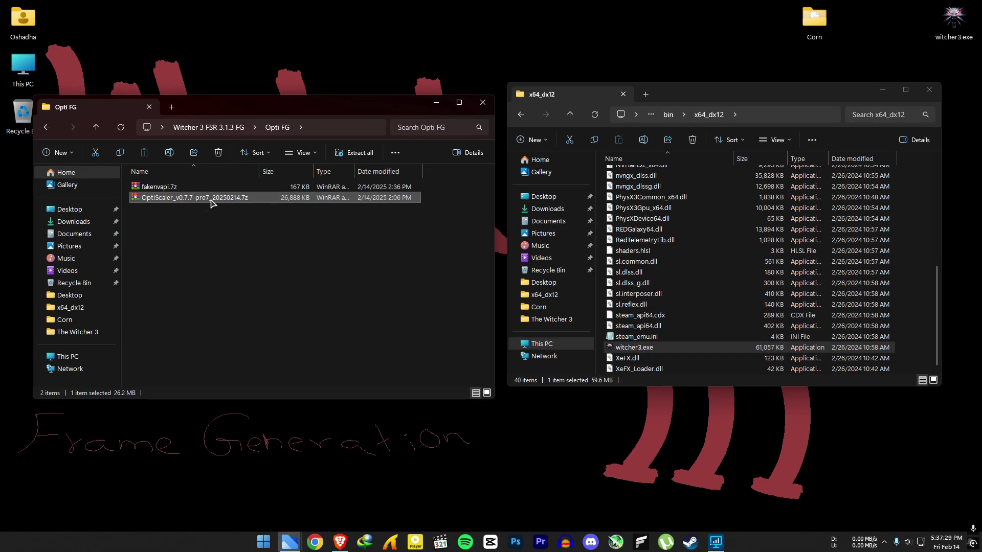
- Extract all files from OptiScaler_v0.7.7-pre7_20250214.7z into the game's x64_dx12 folder
double_click(204, 198)
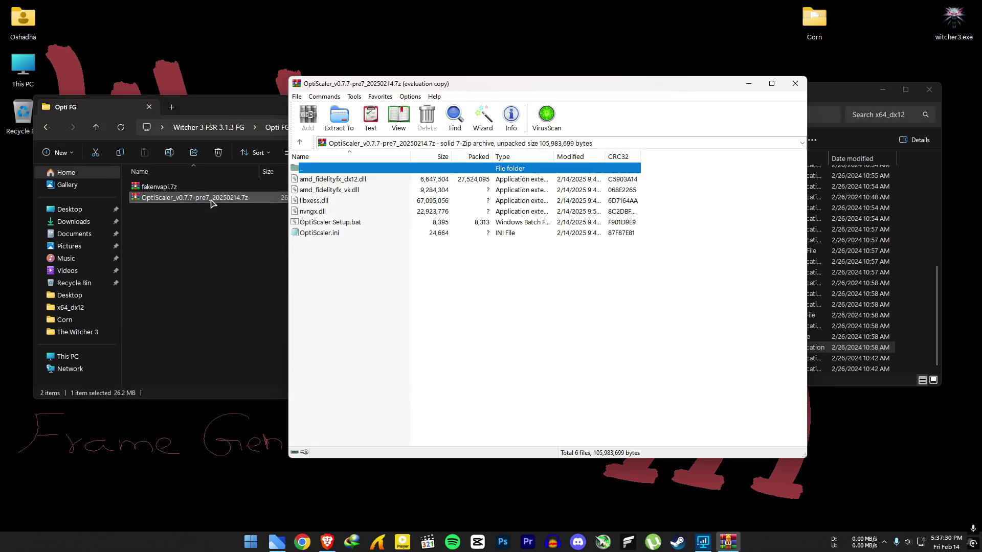
drag(502, 85, 269, 56)
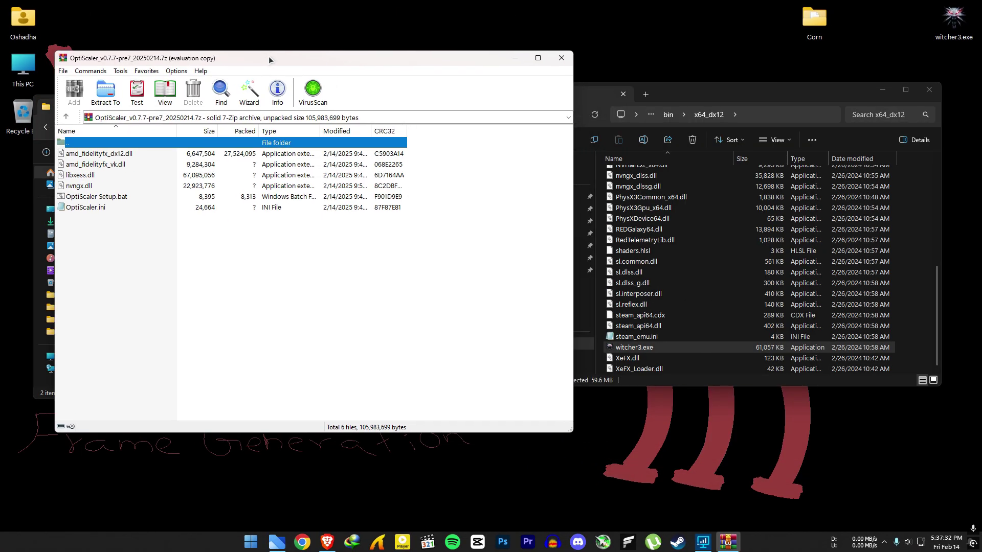
drag(148, 255, 83, 156)
drag(802, 306, 802, 307)
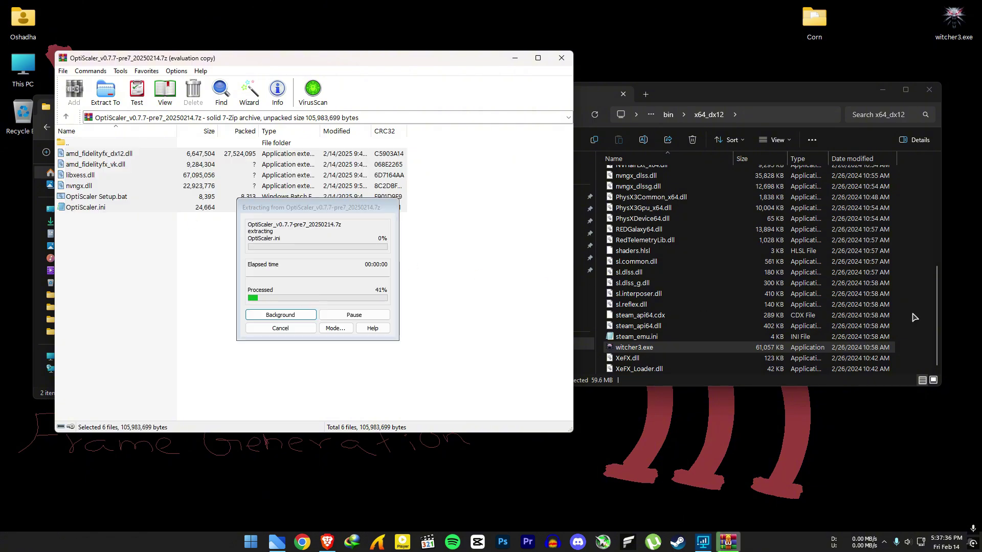
click(470, 191)
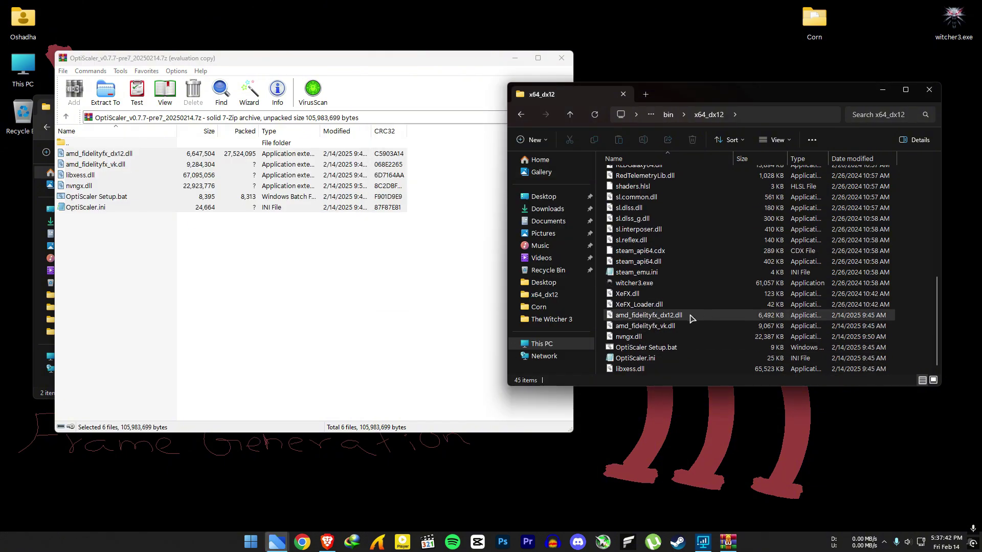
- Run OptiScaler Setup.bat, choosing option 1 (dxgi.dll) as the filename and option 2 (Nvidia) as the GPU type
click(643, 348)
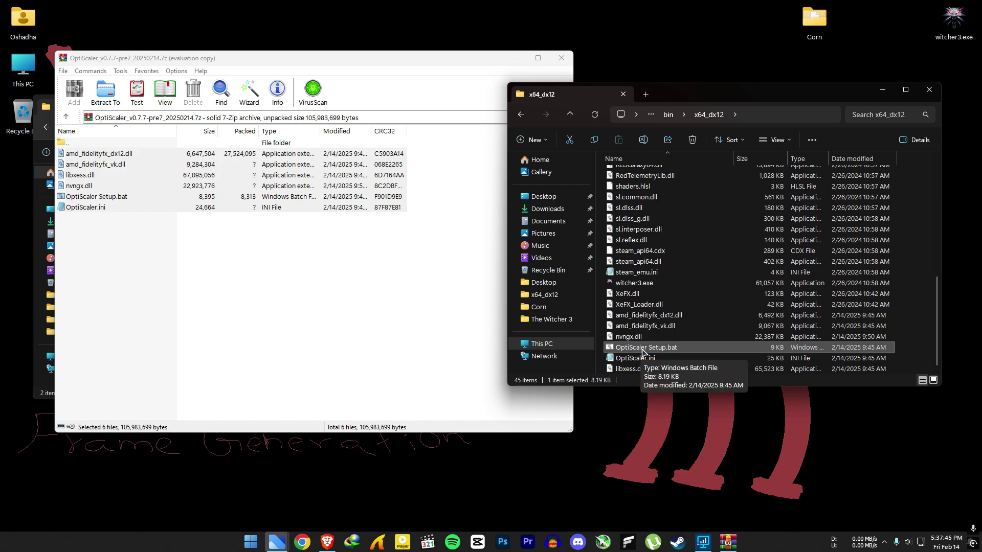
double_click(699, 349)
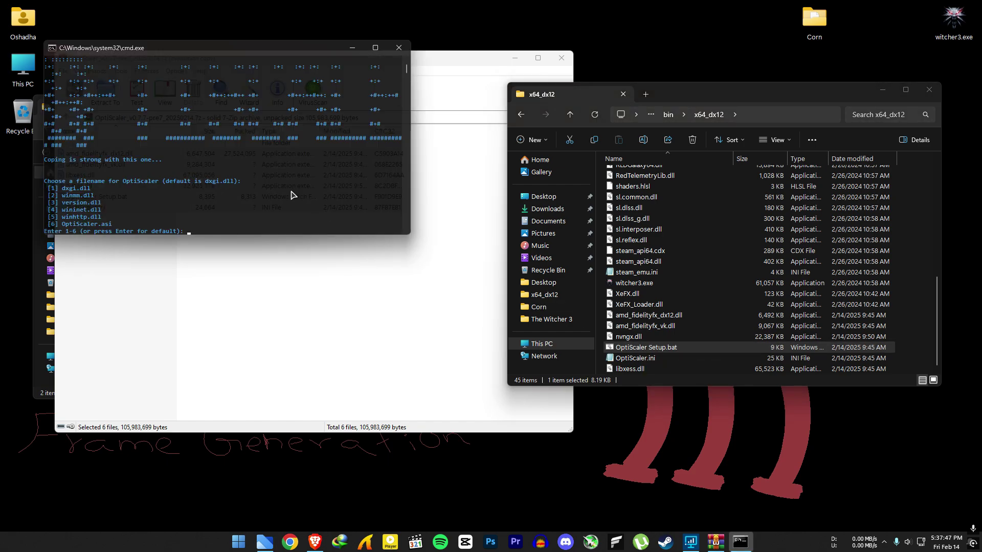
drag(171, 47, 257, 187)
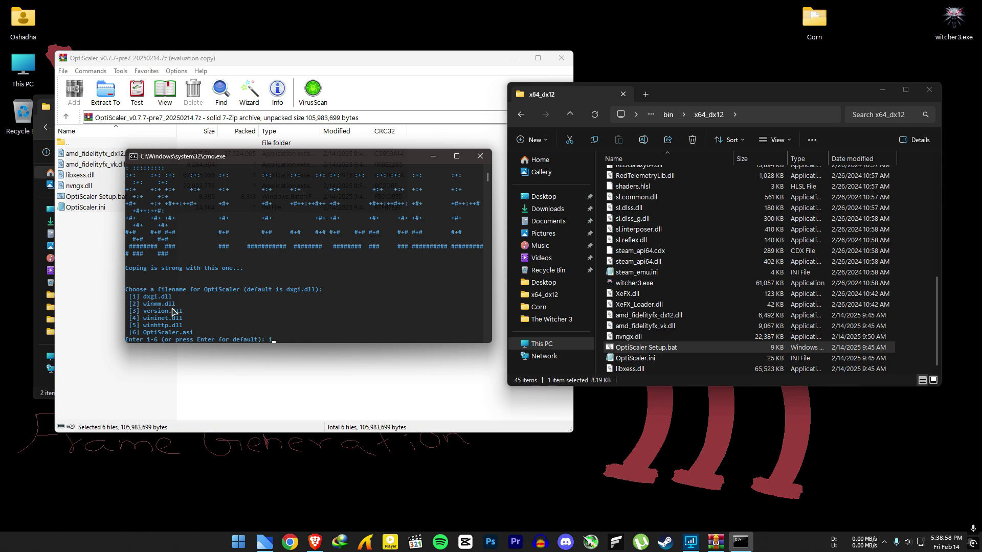
key(Return)
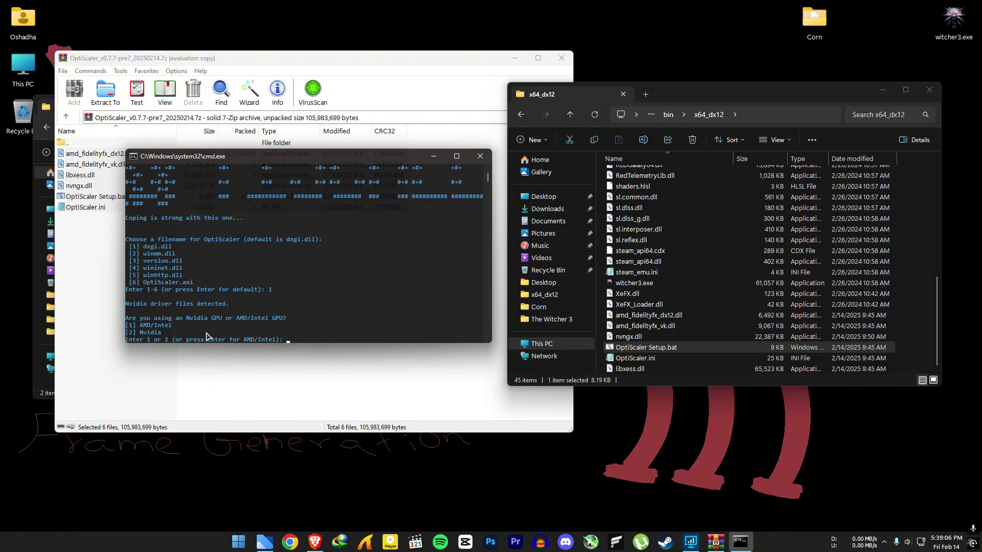
text(2)
key(Return)
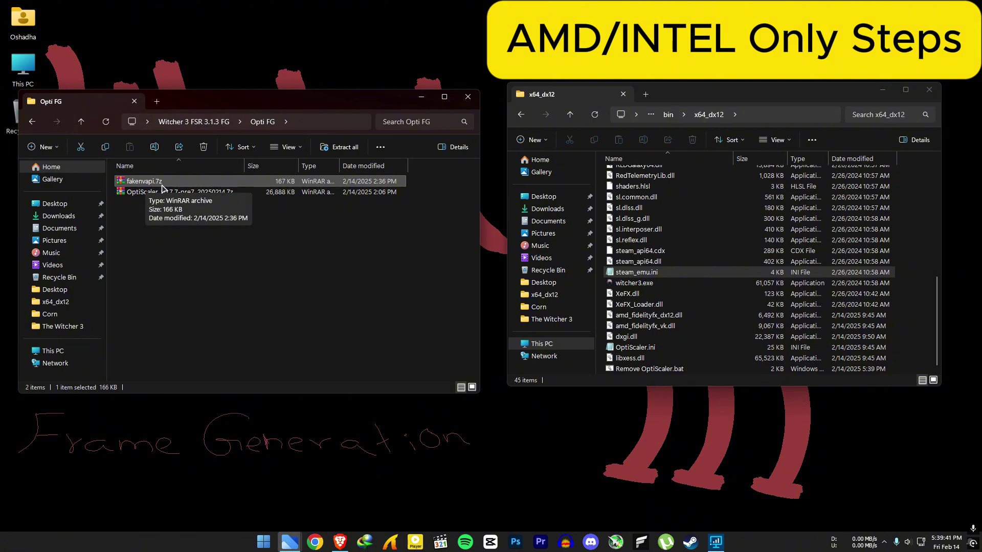
- Open the fakenvapi.7z archive in the Opti FG folder and select nvapi64.dll
double_click(161, 184)
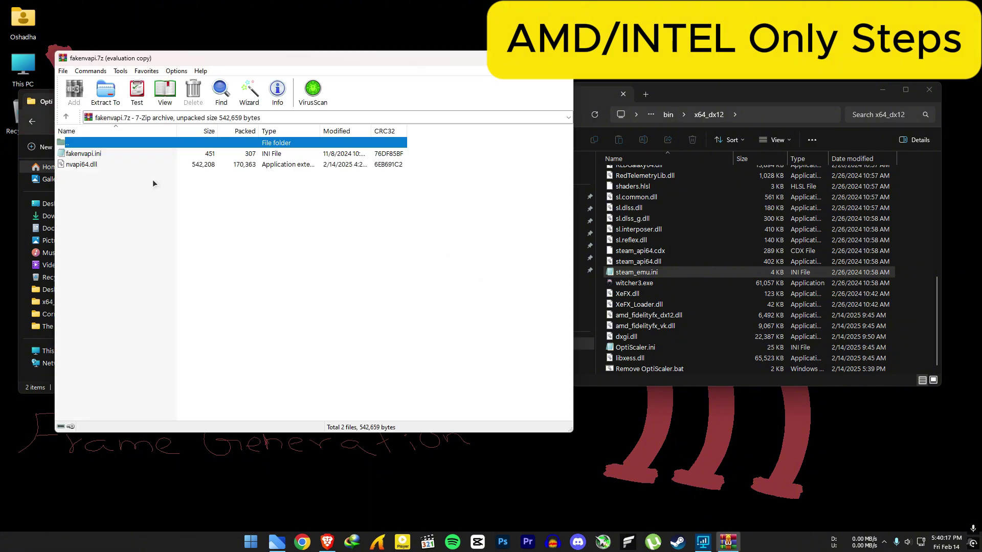
click(71, 166)
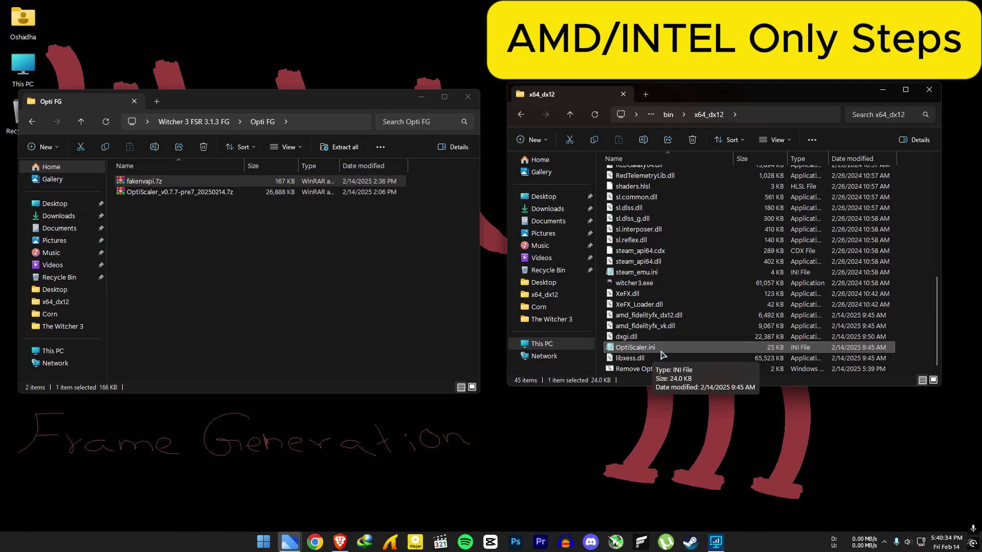
- Open OptiScaler.ini from the x64_dx12 folder and find its NvApi section by searching for "nvapi"
double_click(684, 348)
drag(283, 111, 404, 67)
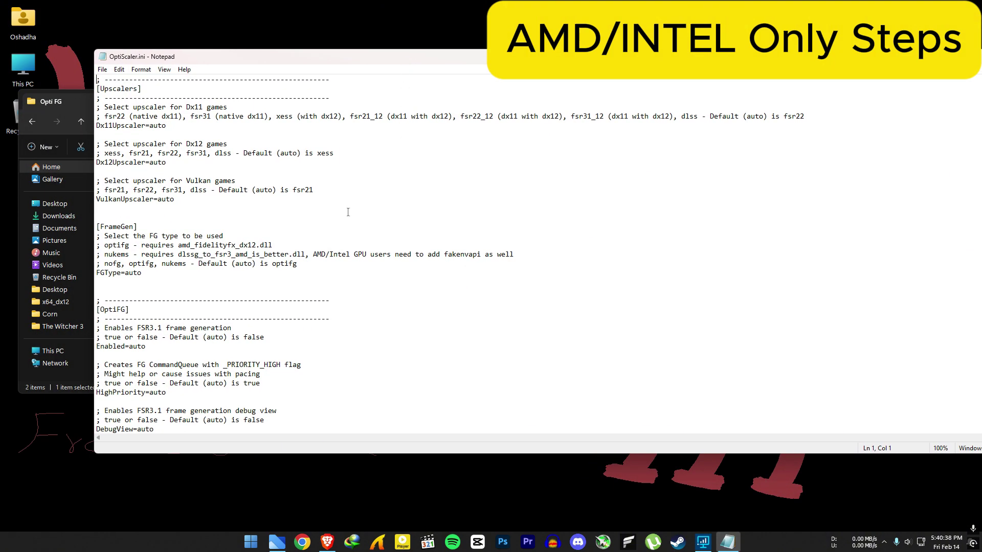
key(ctrl+f)
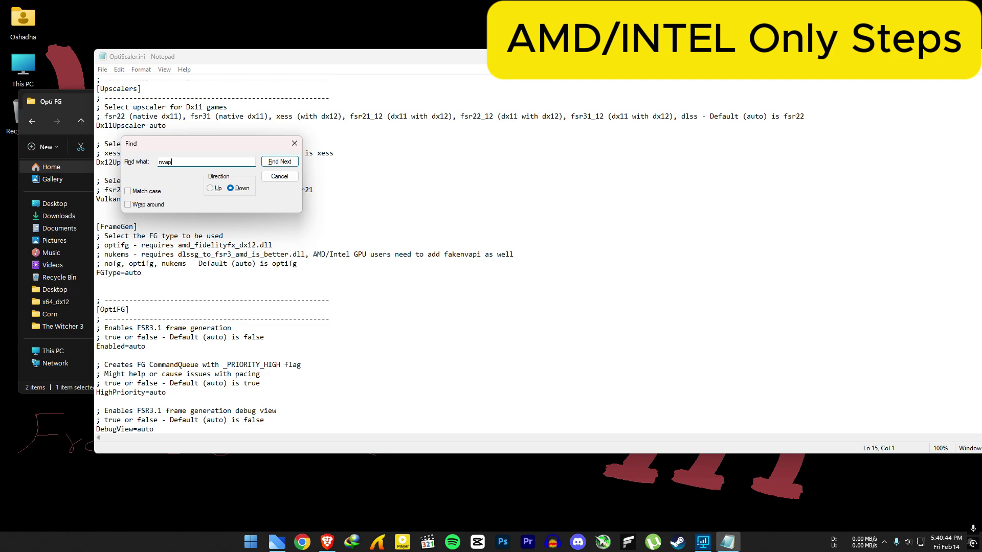
click(278, 165)
click(279, 166)
click(279, 165)
click(279, 165)
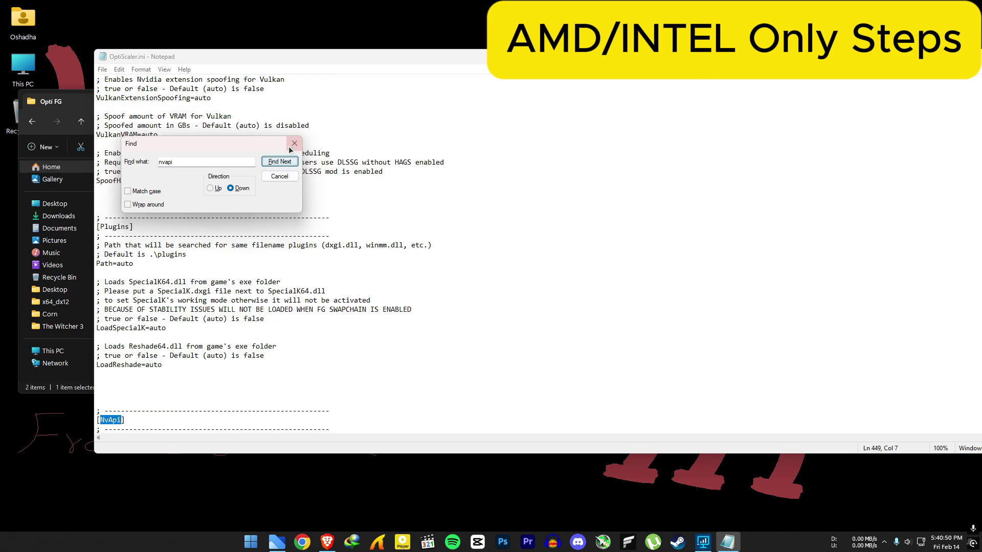
click(294, 144)
scroll(180, 319, down, 2)
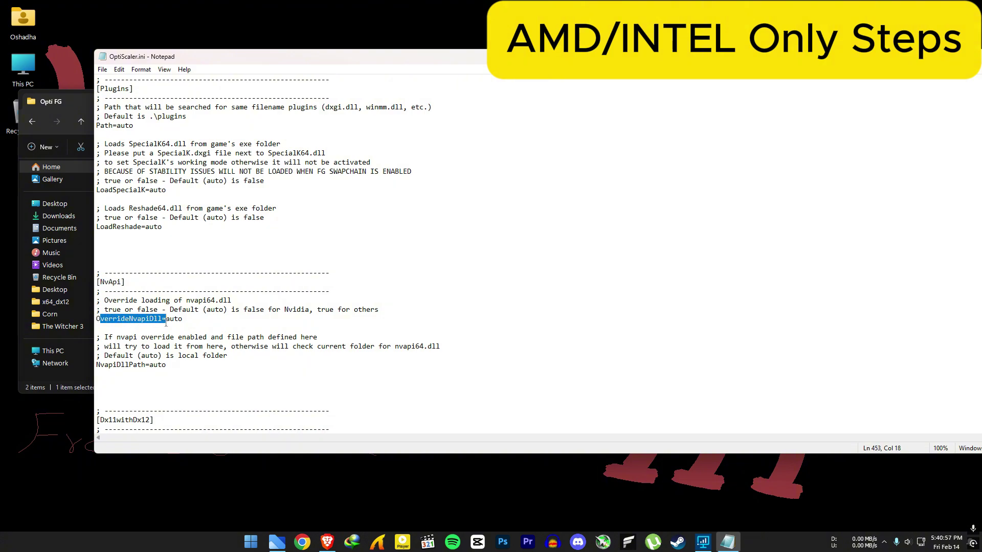
- Select the OverrideNvapiDll value in the NvApi section for editing and open the file commands
key(Left)
key(Left)
key(Left)
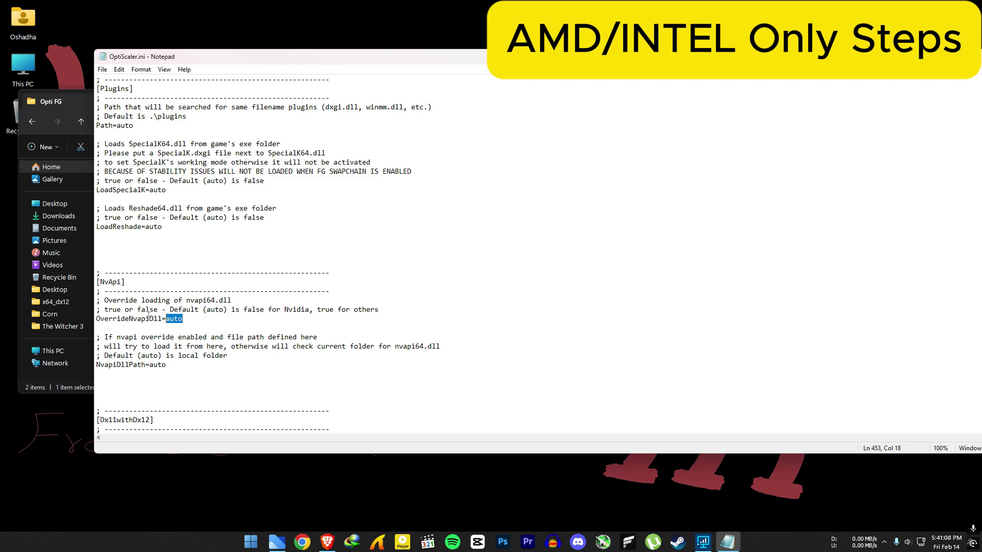
click(102, 69)
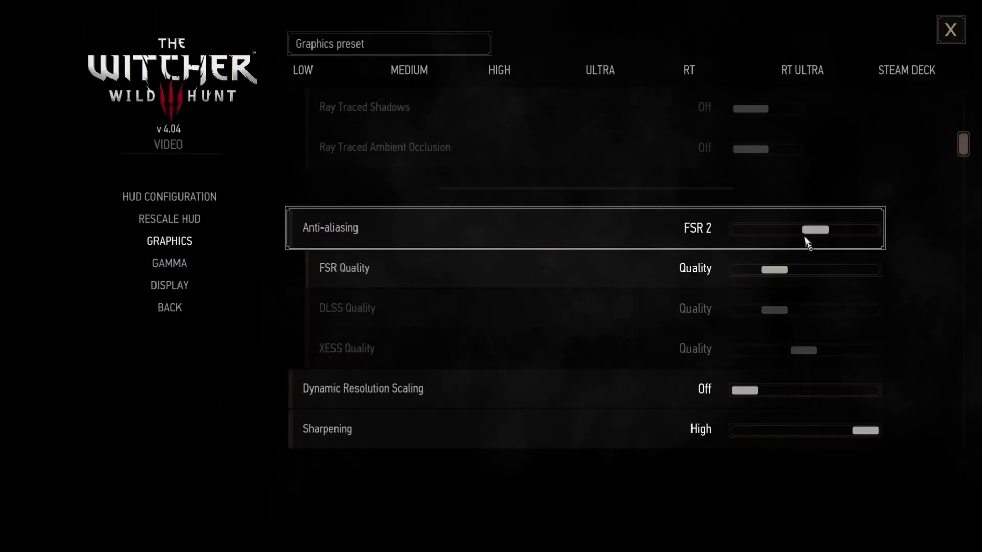
- Switch to The Witcher 3 and change the Anti-aliasing mode in its graphics settings
drag(828, 233, 859, 234)
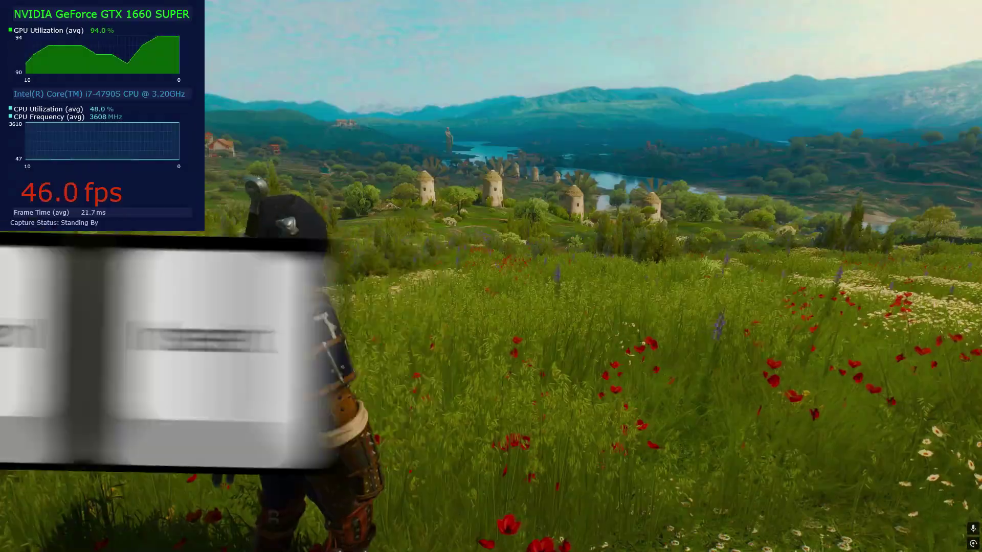
- Open the OptiScaler overlay, set its UI scale to 0.9, and apply FSR 3.X as the upscaler
key(Insert)
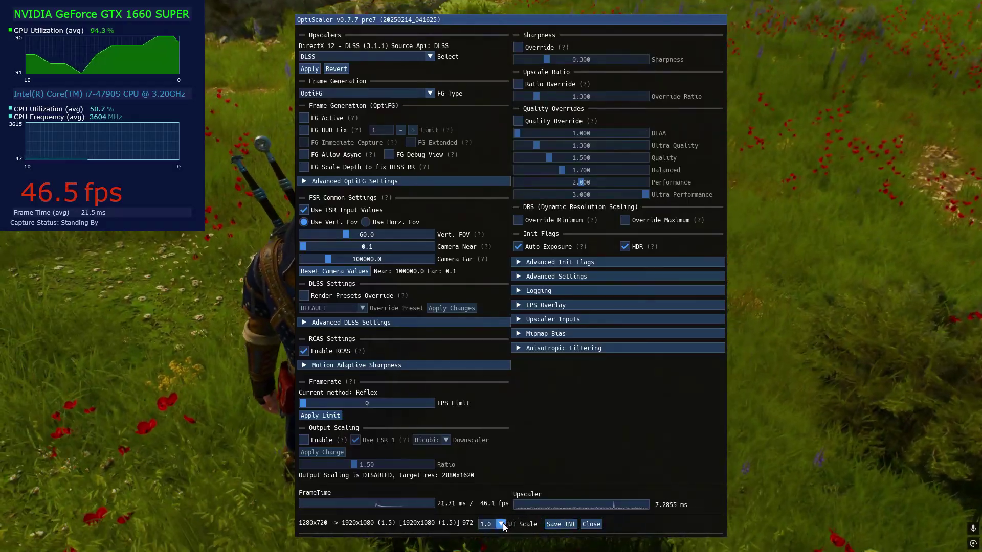
click(502, 524)
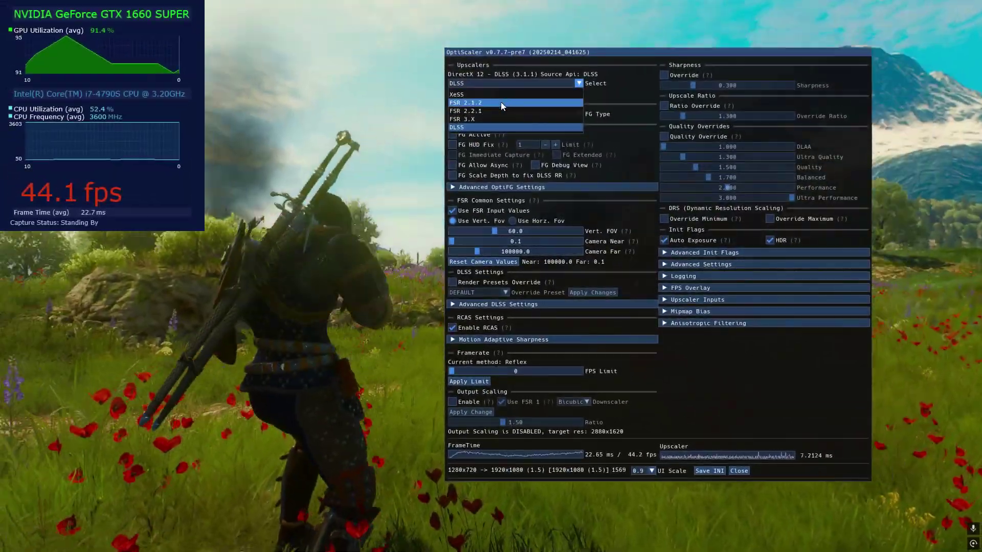
click(477, 119)
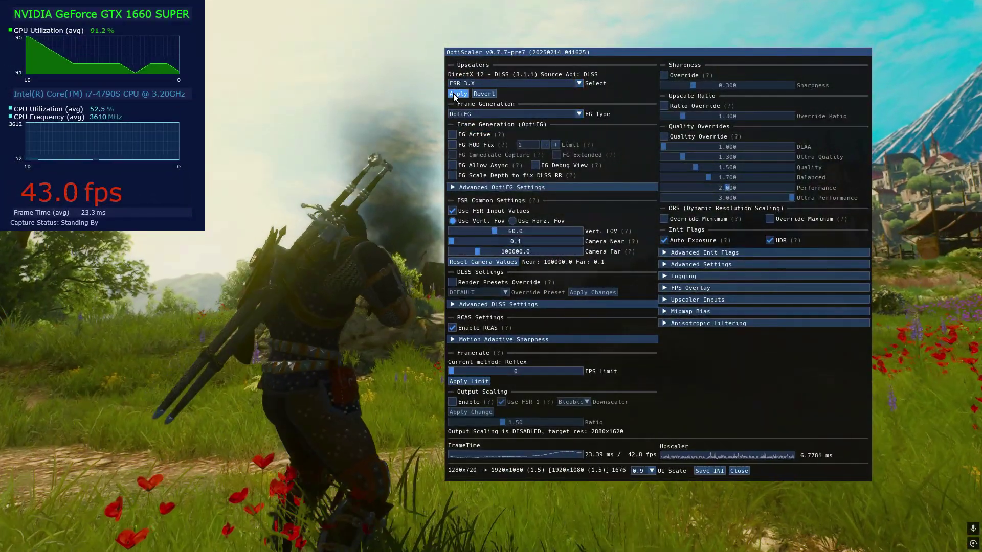
click(453, 93)
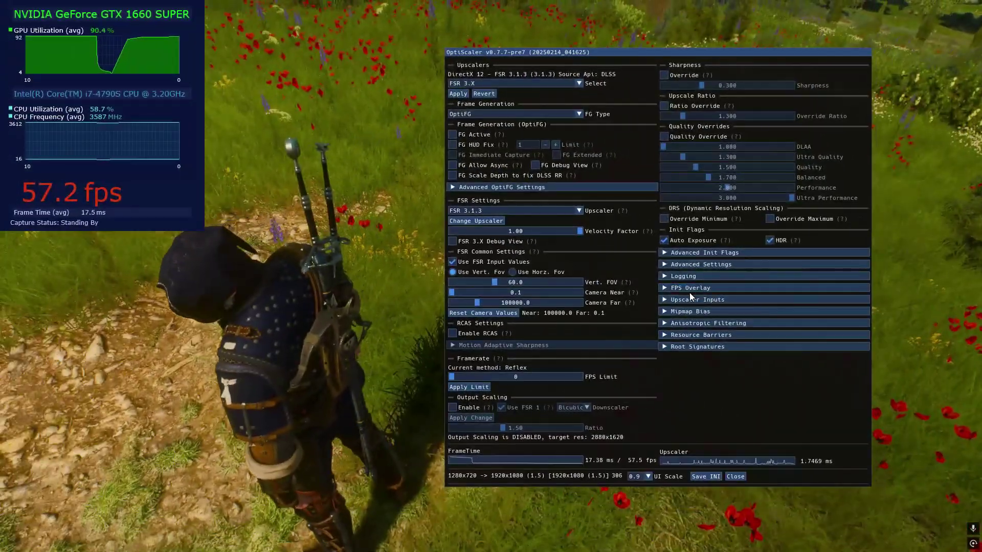
- Enable the FPS overlay and set it to Top Right, Detailed type, with a background alpha of 1.00
click(688, 289)
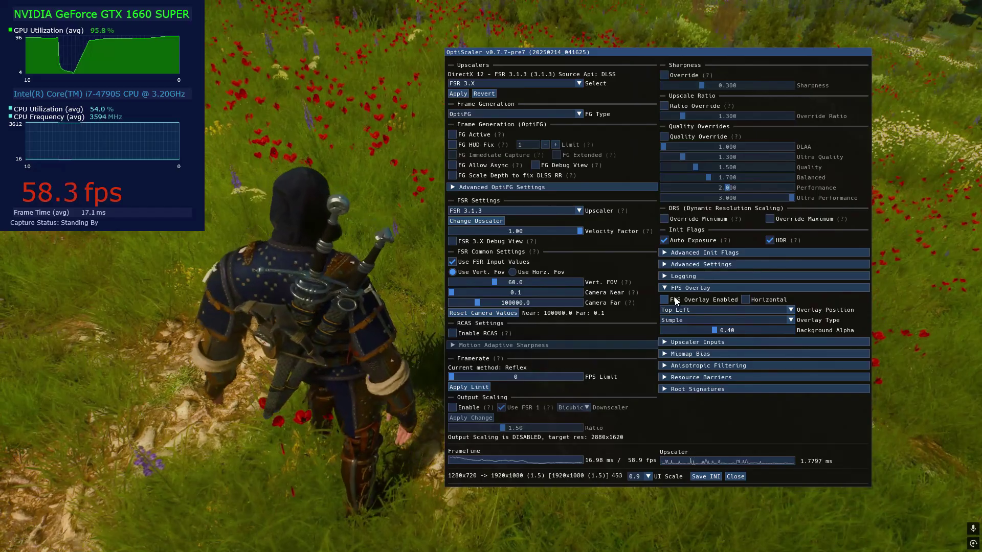
click(672, 301)
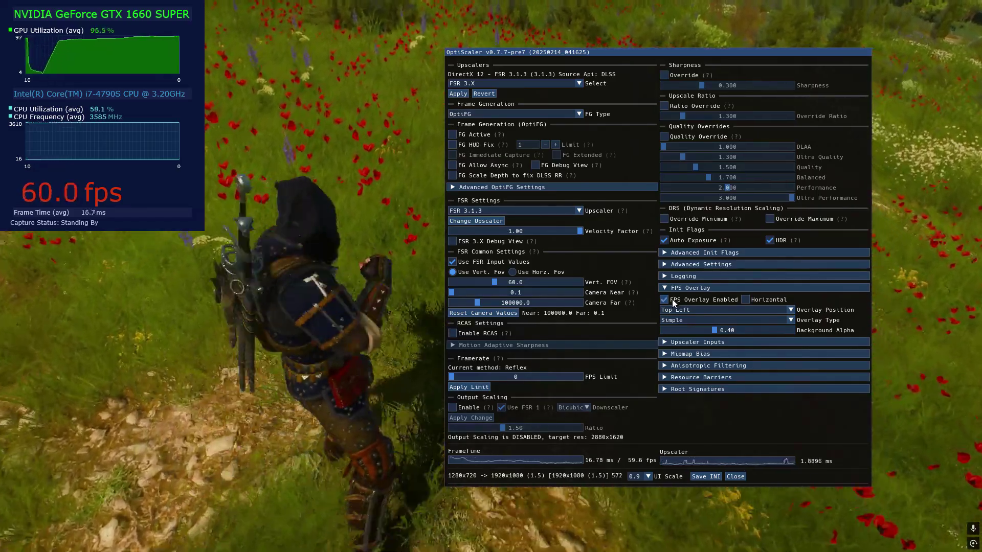
click(680, 310)
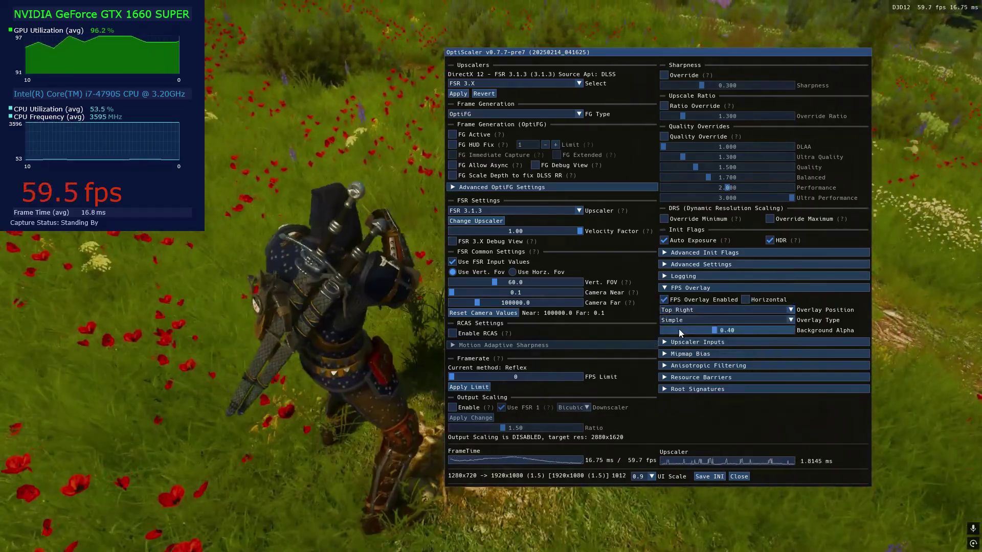
click(679, 330)
drag(728, 329, 756, 330)
click(790, 320)
click(713, 339)
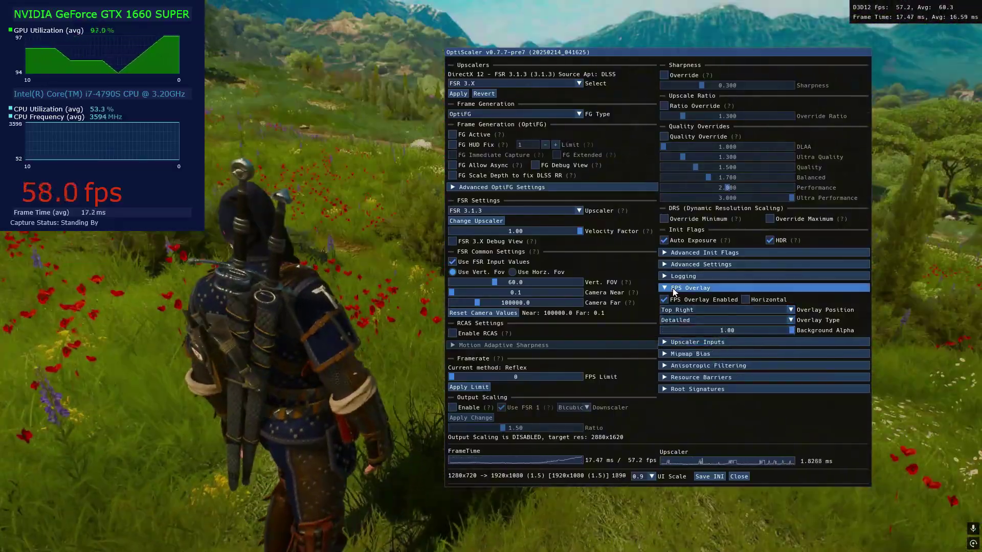
click(668, 289)
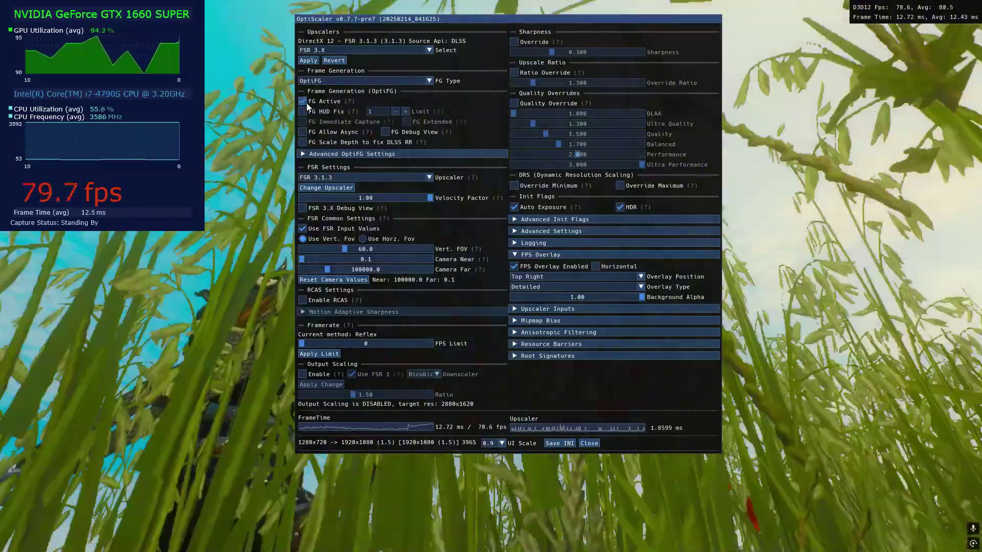
- Activate OptiFG frame generation with FG Active and hide the OptiScaler overlay
click(303, 102)
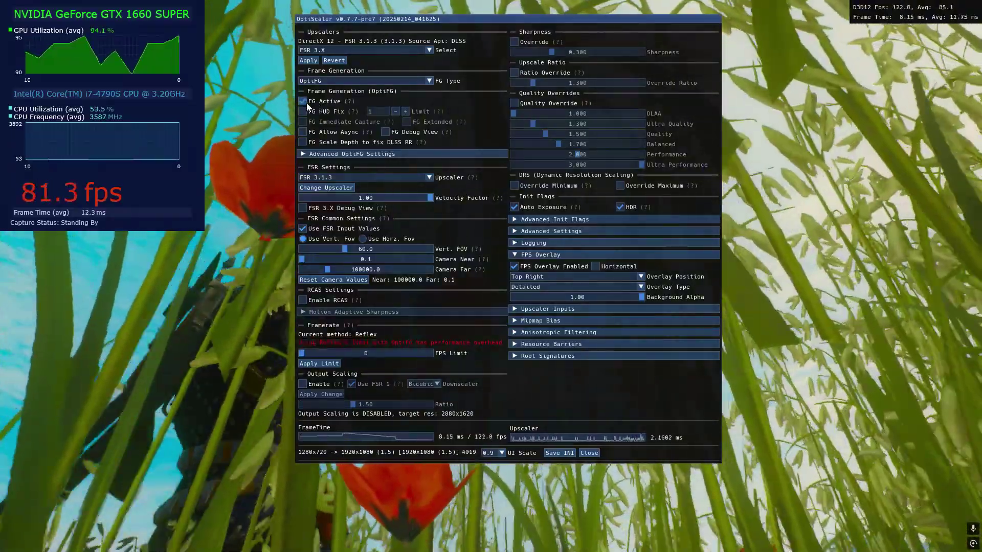
key(Insert)
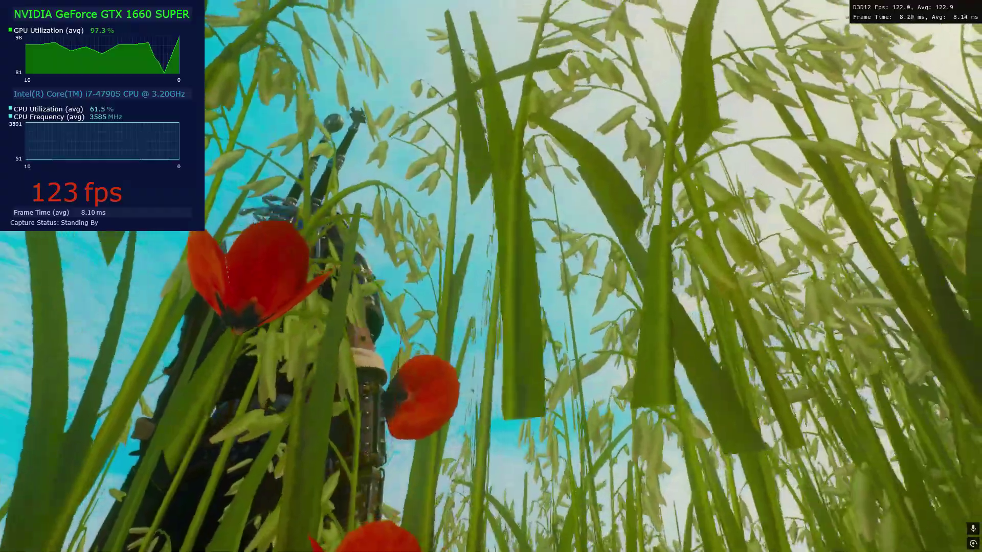
- Run the character through the meadow to examine frame rate and image quality with frame generation active
key(w)
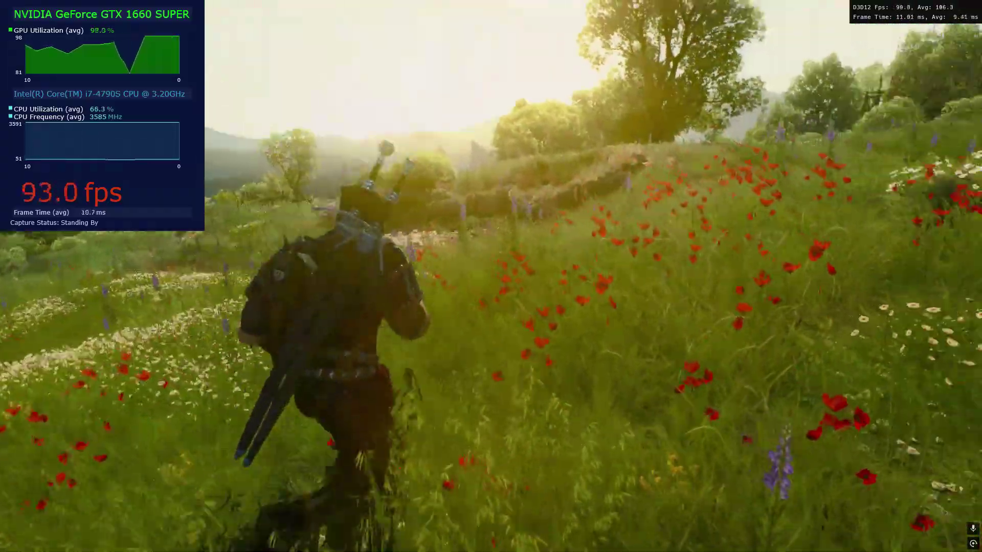
key(d)
key(a)
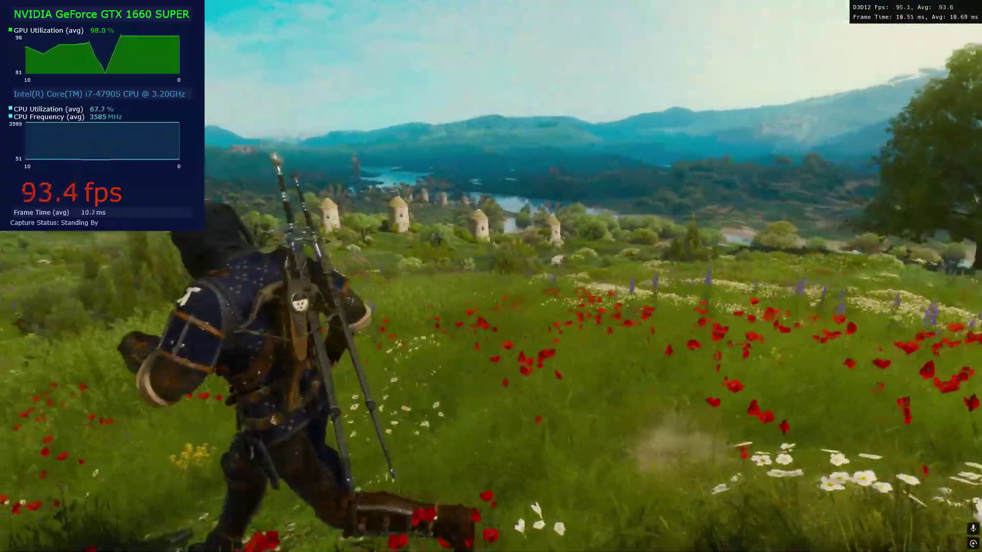
key(d)
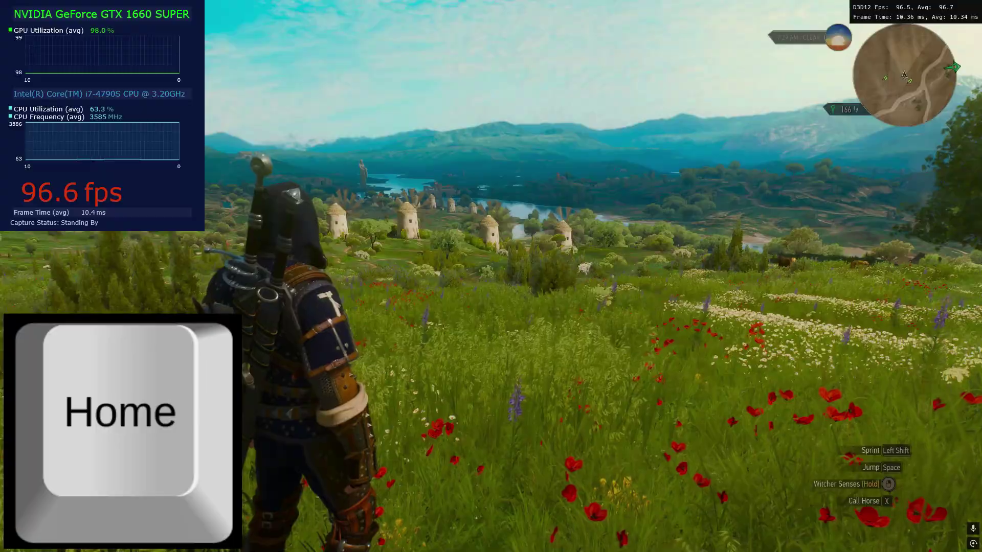
key(w)
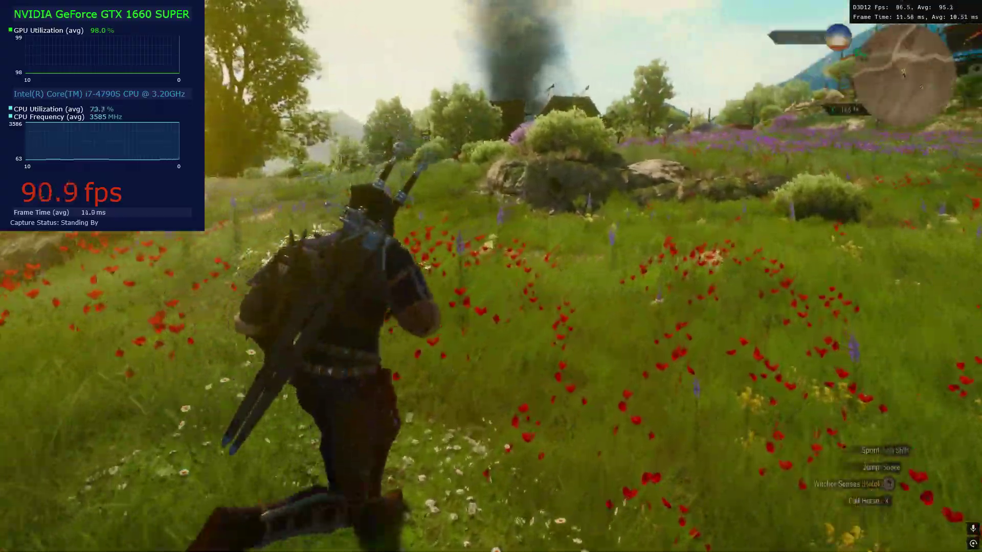
key(w)
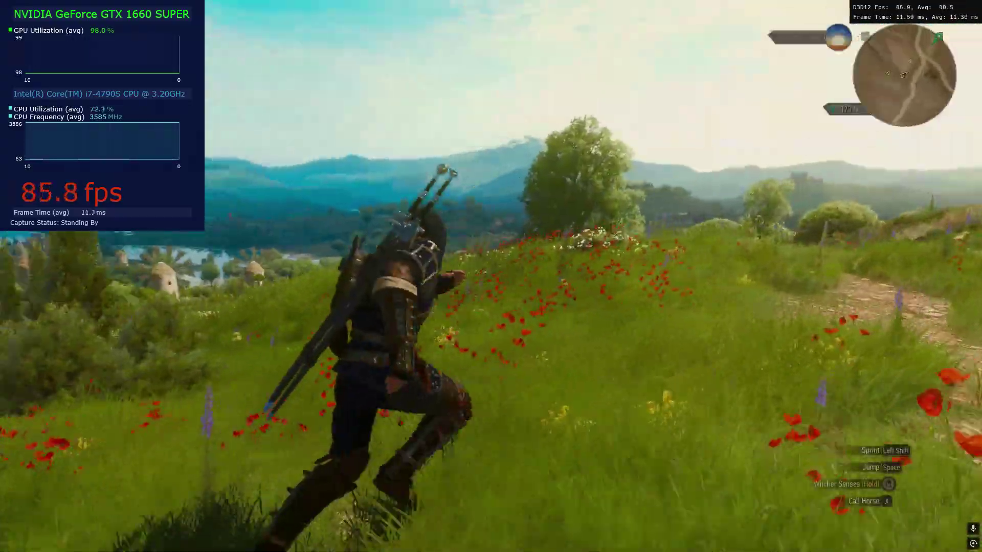
key(w)
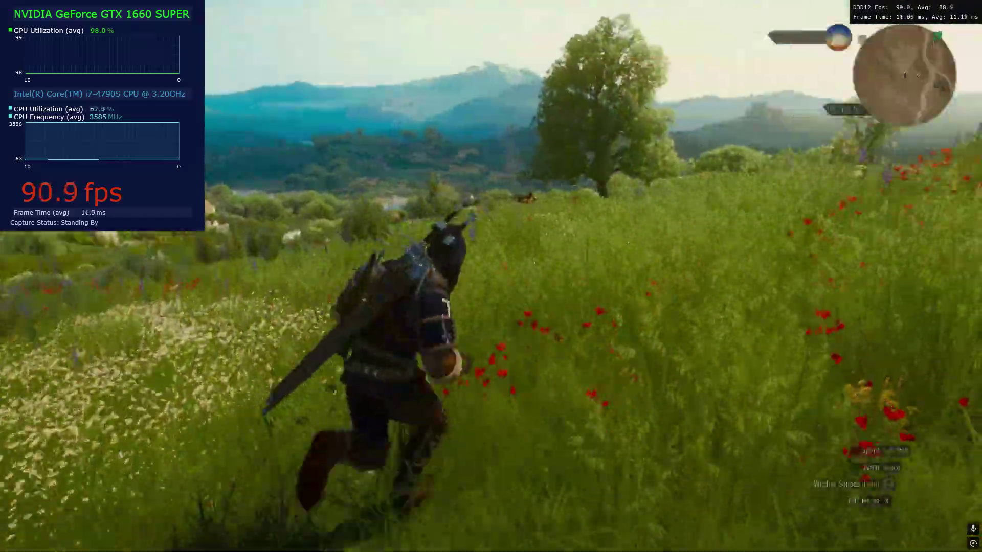
key(w)
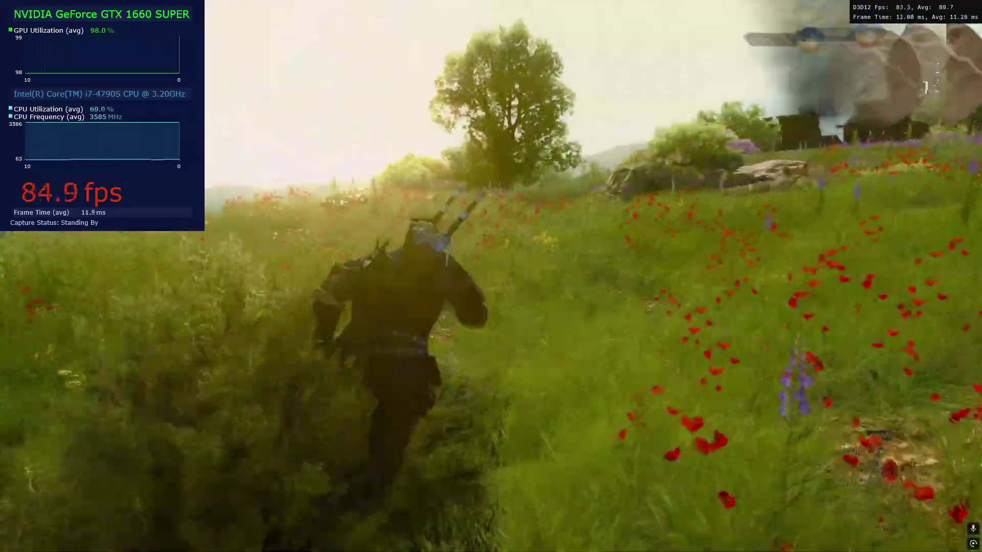
key(w)
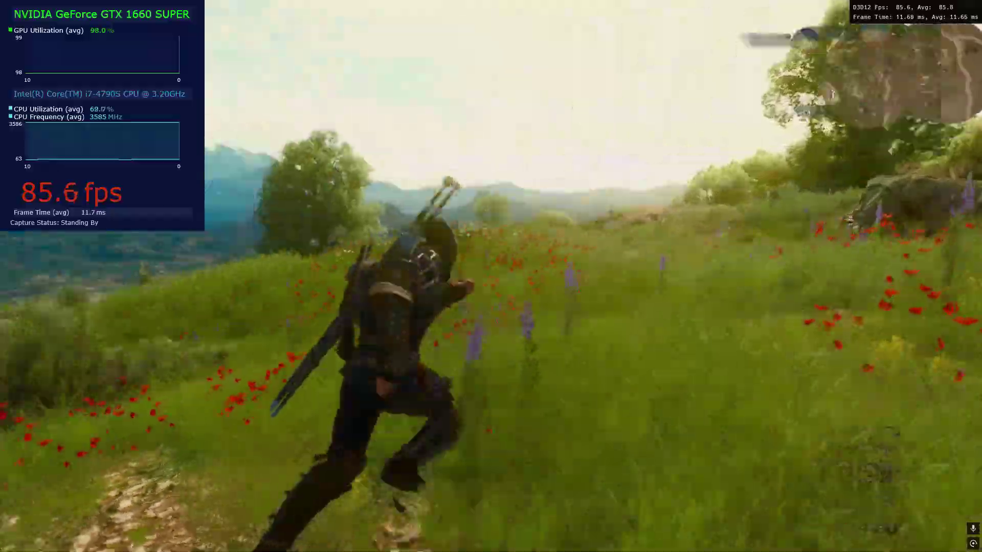
- Enable FG HUD Fix and FG Allow Async in the OptiScaler frame generation settings
key(Insert)
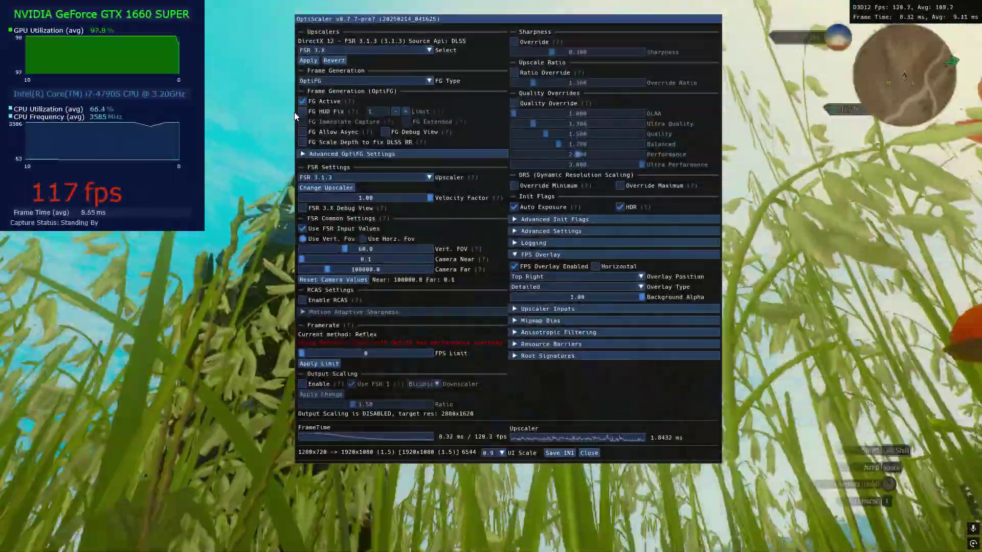
click(302, 111)
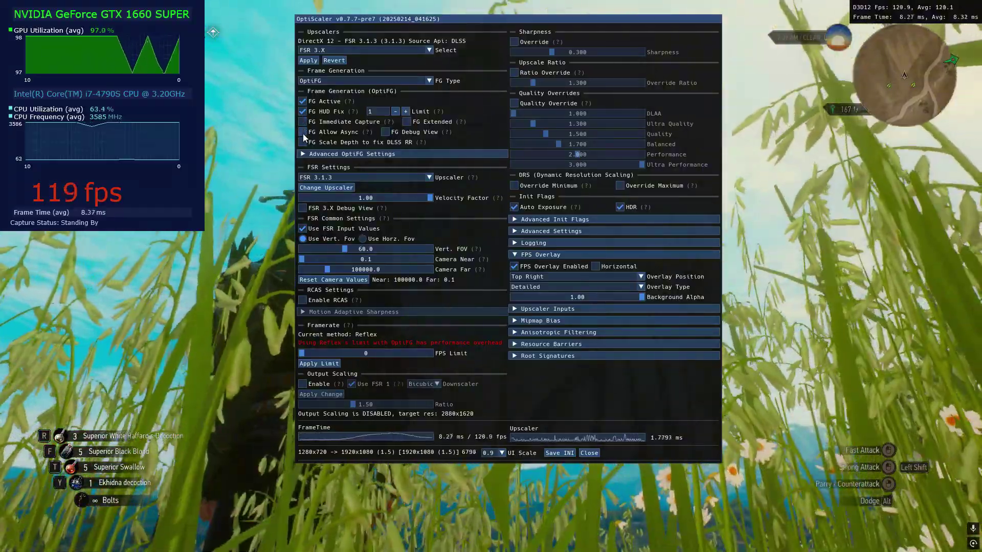
click(303, 132)
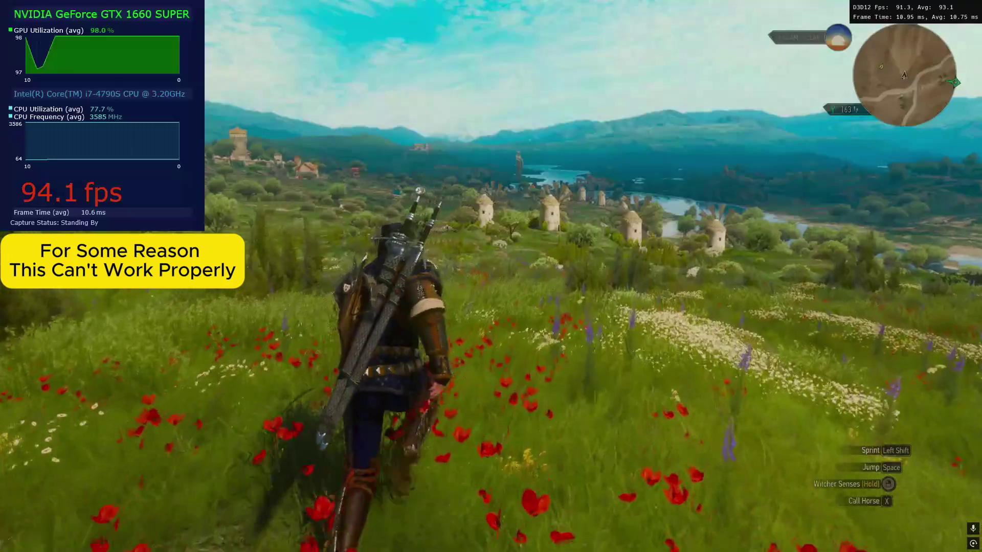
- Draw the steel sword and turn on FG Debug View to inspect the frame generation output
key(1)
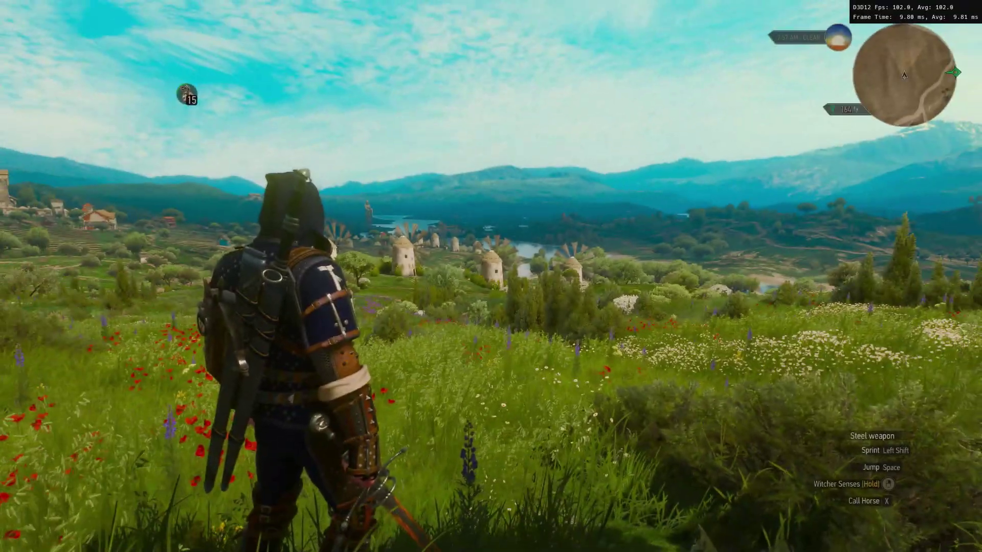
key(Insert)
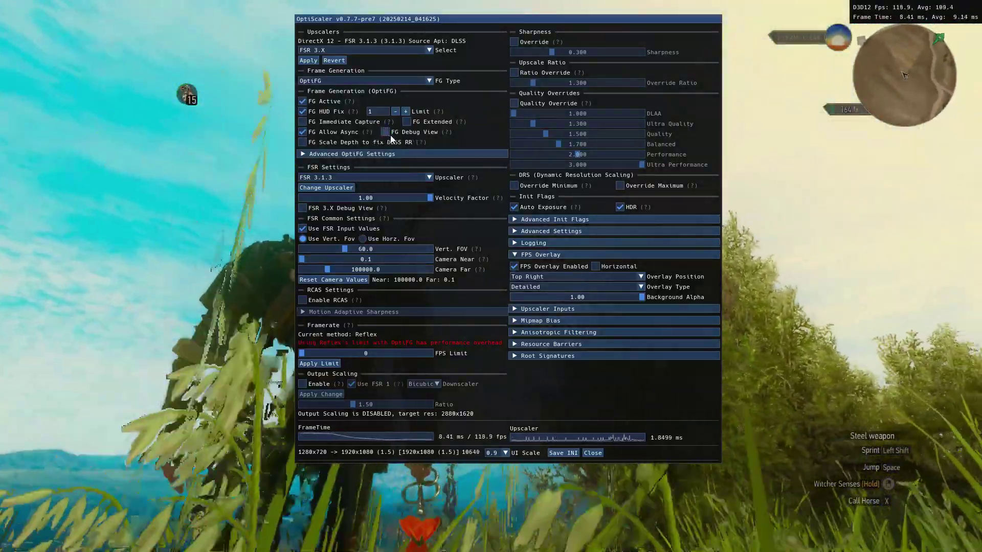
click(385, 132)
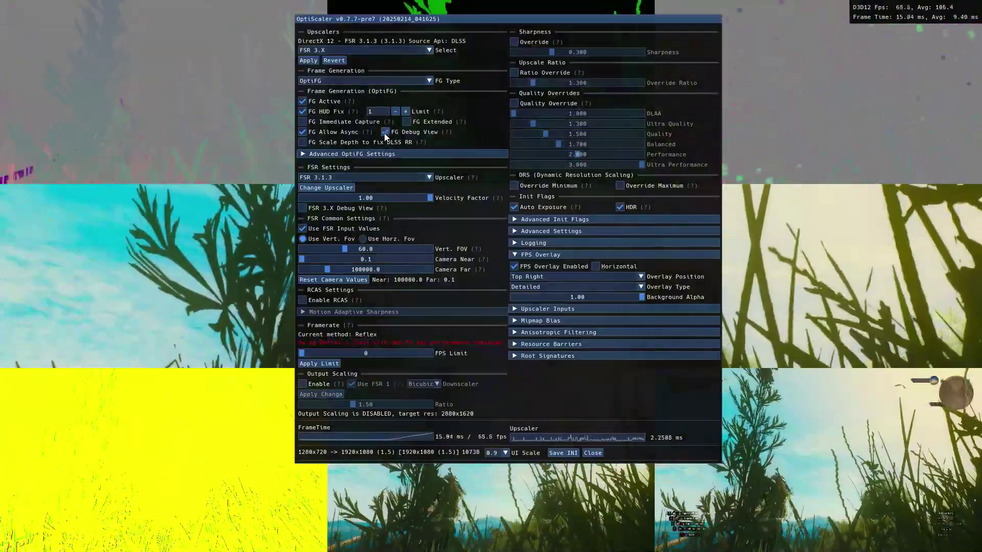
- Enable the Sharpness override in OptiScaler and raise the sharpness value
key(Insert)
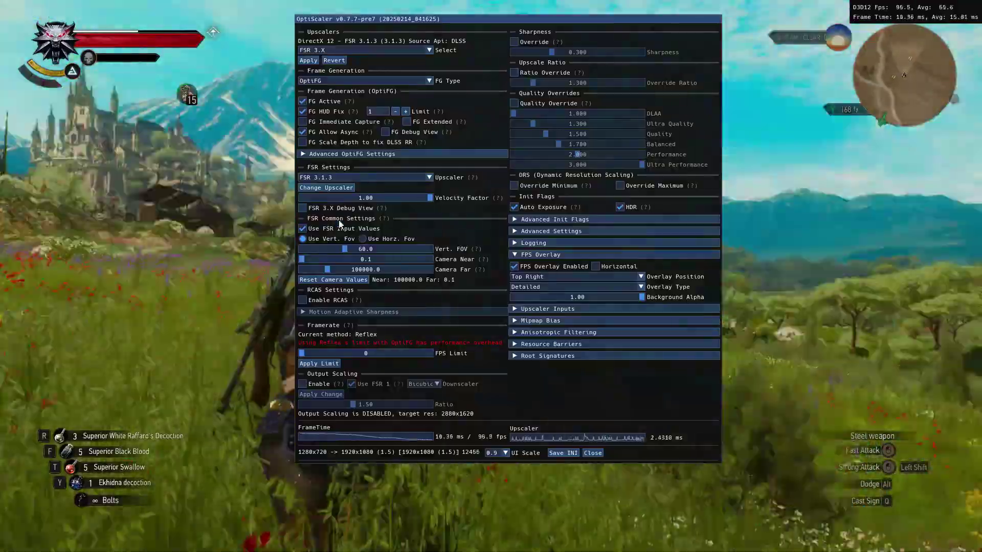
click(514, 42)
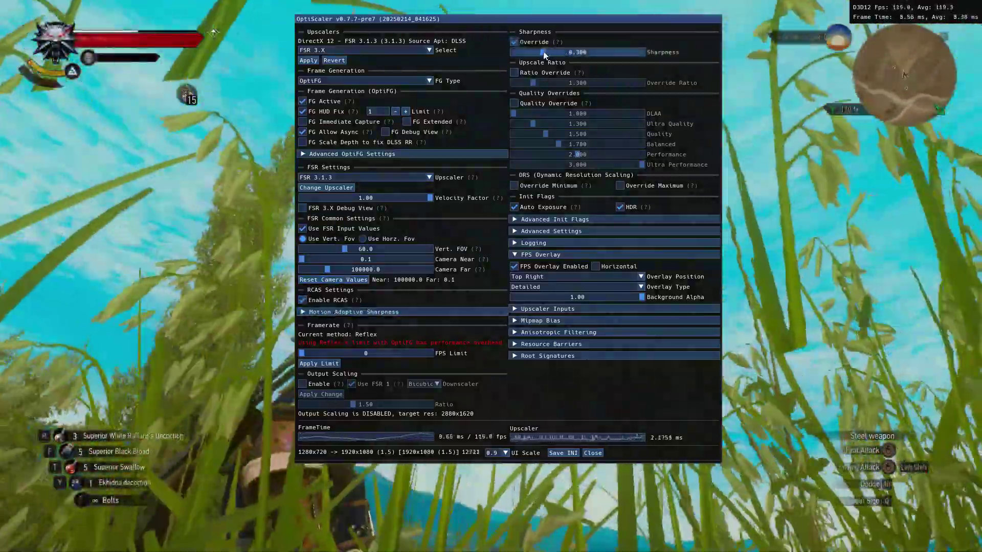
drag(544, 54, 562, 53)
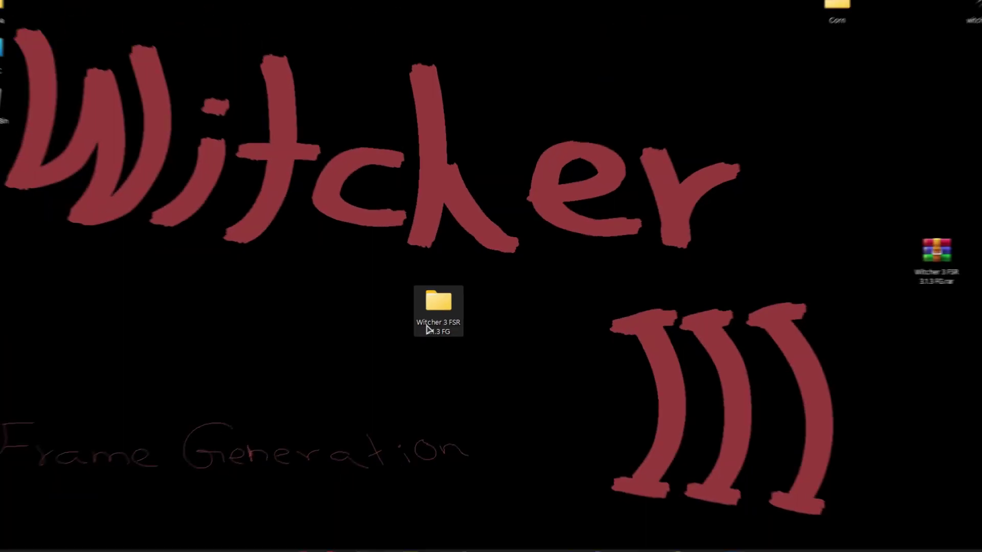
- Switch to the desktop and view the subfolders inside the Witcher 3 FSR 3.1.3 FG folder
double_click(438, 297)
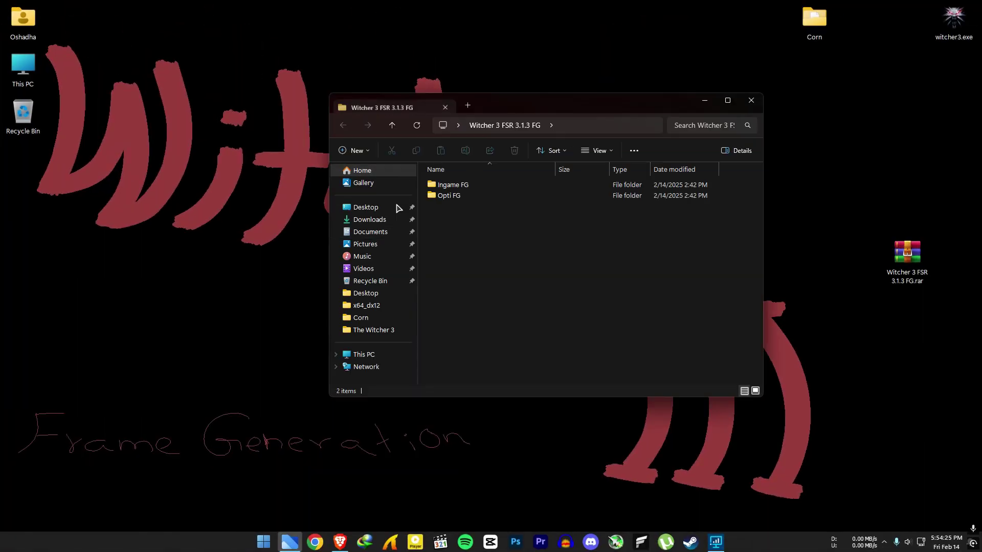
click(455, 197)
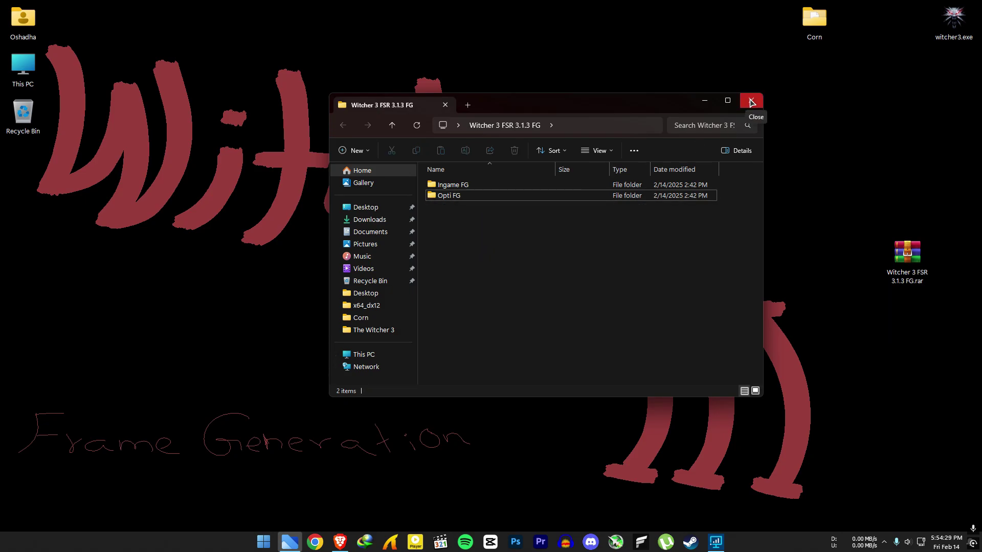
click(751, 102)
- Open the file location of witcher3.exe and arrange its x64_dx12 window clear of the Witcher 3 FSR 3.1.3 FG folder
right_click(953, 35)
click(910, 49)
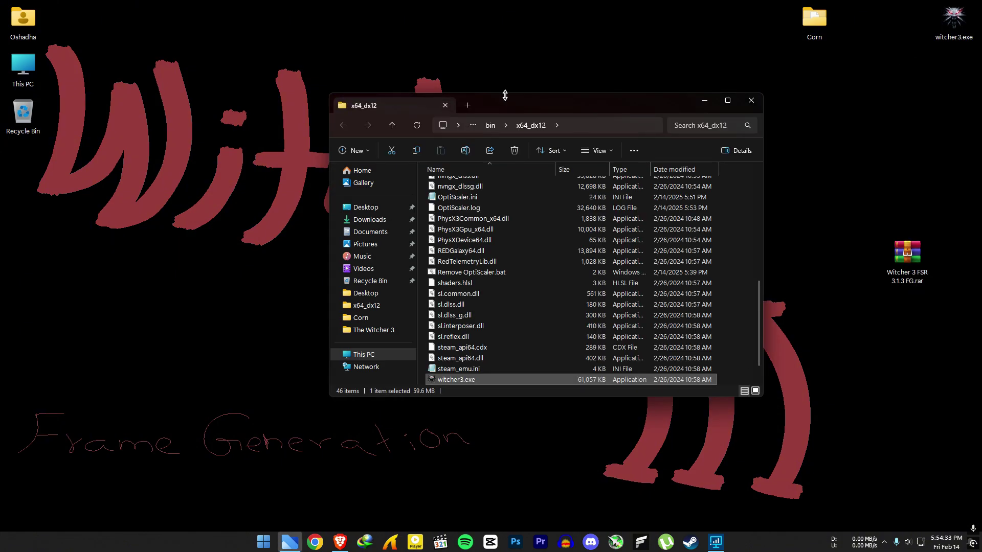
drag(505, 99, 630, 92)
drag(436, 287, 253, 284)
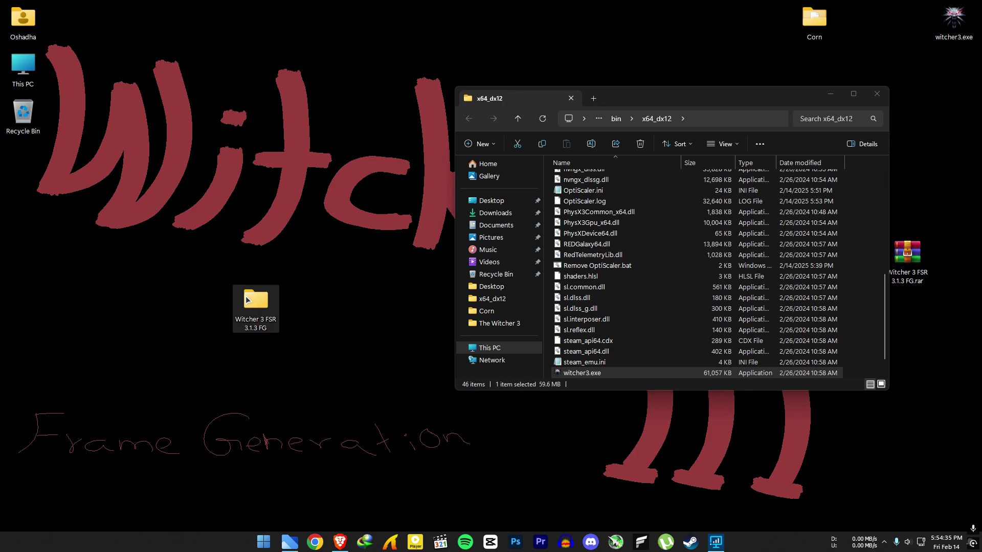
- Move dlssg_to_fsr3_amd_is_better.dll from the Ingame FG folder into x64_dx12 and close the source folder
double_click(247, 299)
drag(668, 105, 202, 77)
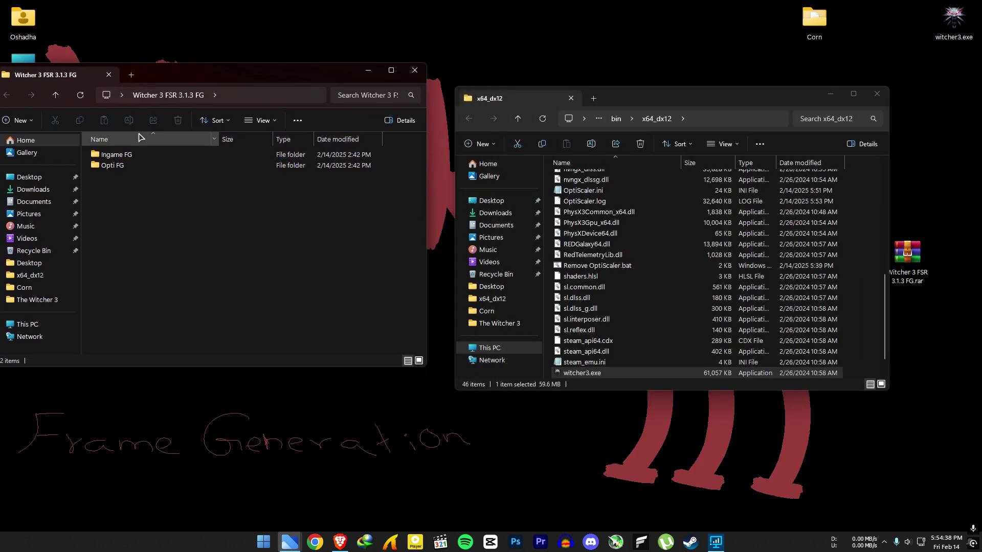
double_click(110, 155)
drag(142, 156, 838, 255)
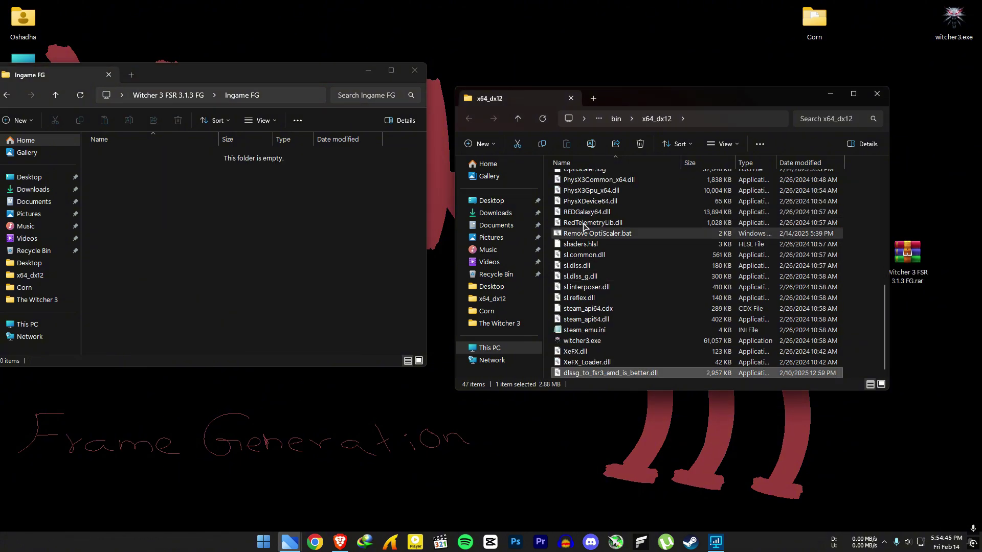
click(414, 70)
- Find OptiScaler.ini in the x64_dx12 folder, open it for editing and reposition its window
click(593, 341)
scroll(666, 291, up, 10)
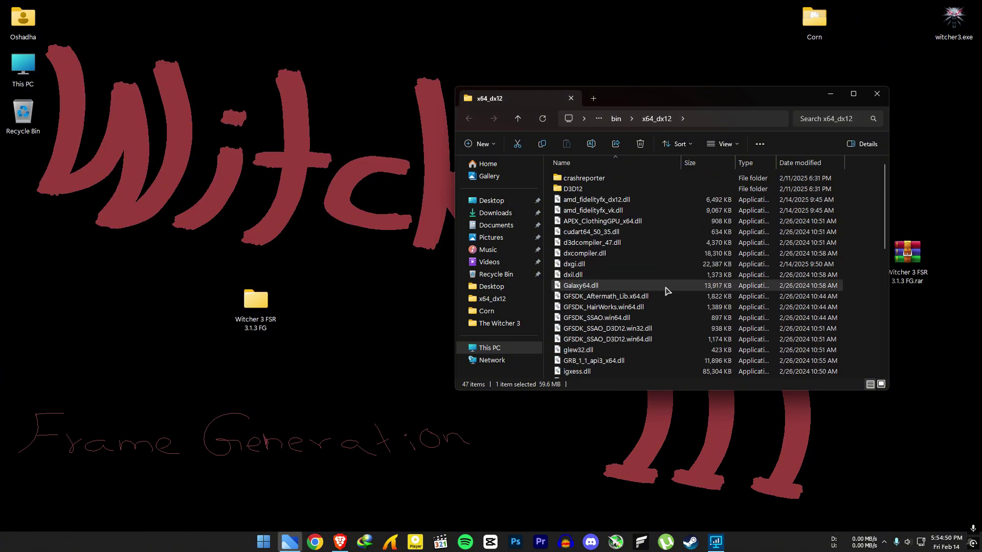
scroll(666, 290, down, 7)
click(576, 230)
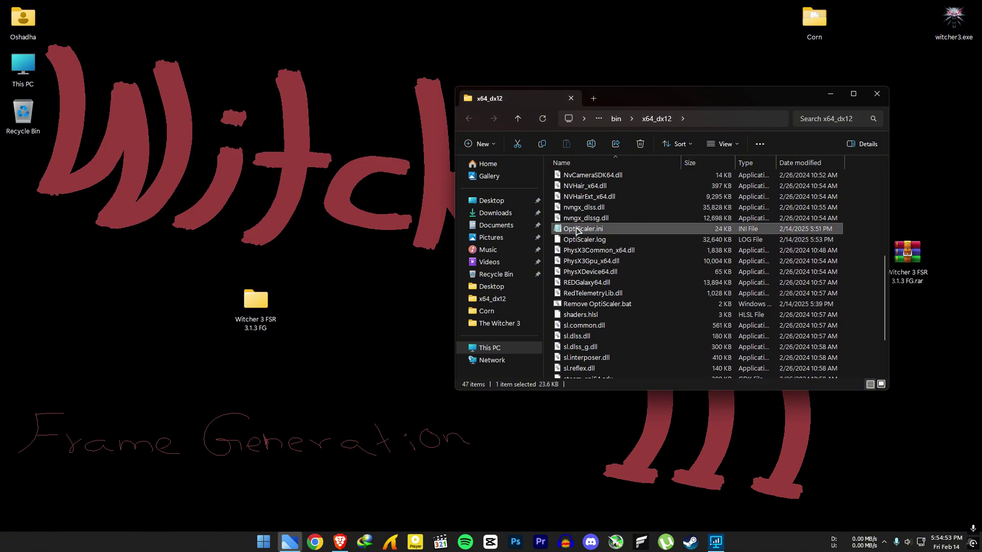
double_click(632, 230)
drag(286, 71, 470, 75)
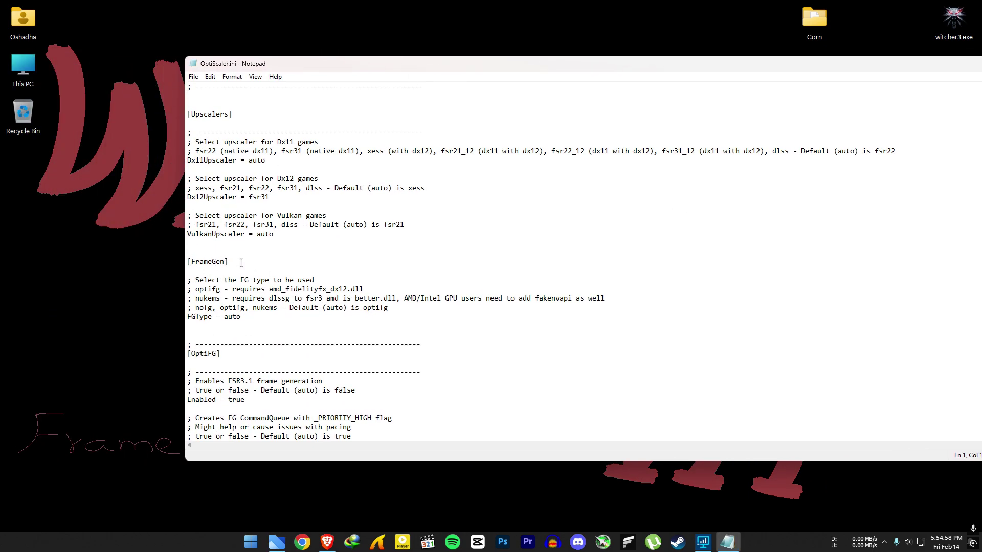
- Set FGType to nukems under [FrameGen] and Enabled to false under [OptiFG] in OptiScaler.ini
right_click(273, 312)
click(294, 342)
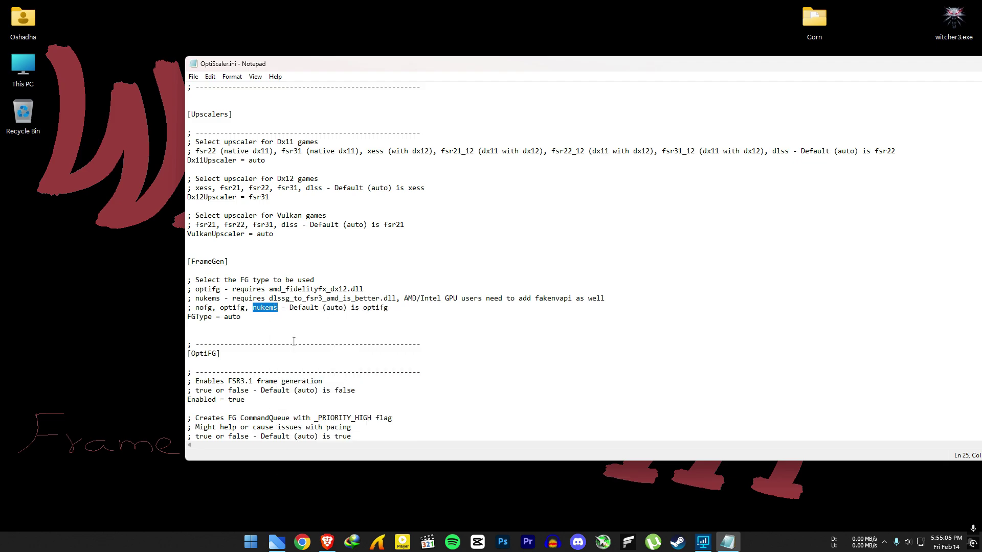
right_click(251, 317)
click(271, 360)
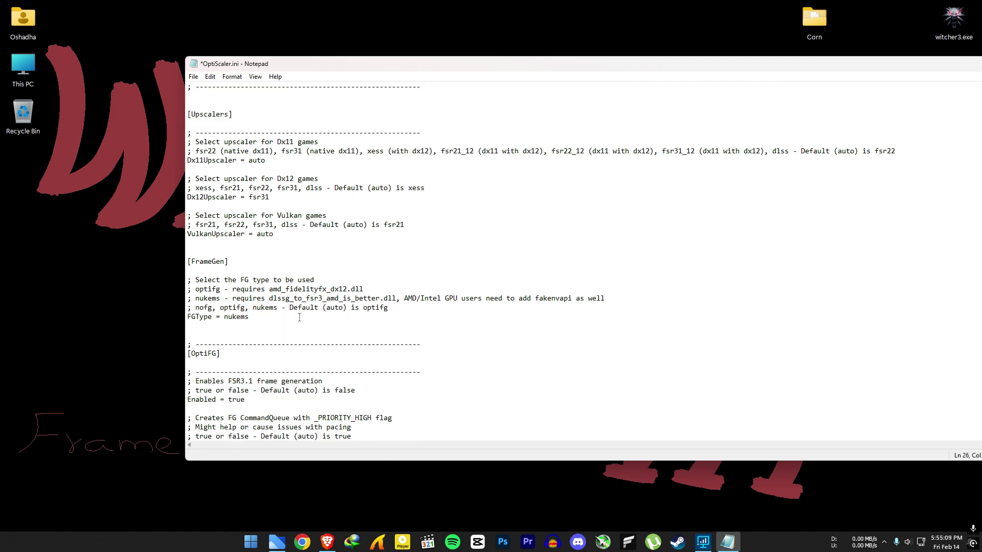
scroll(313, 313, down, 2)
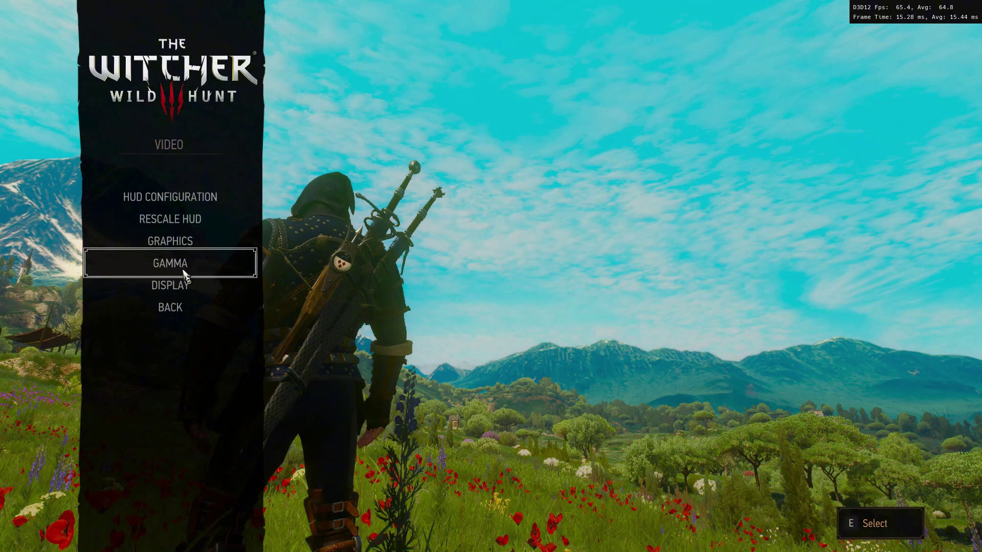
- Turn on DLSS Frame Generation in The Witcher 3's Display settings and return to gameplay
click(182, 284)
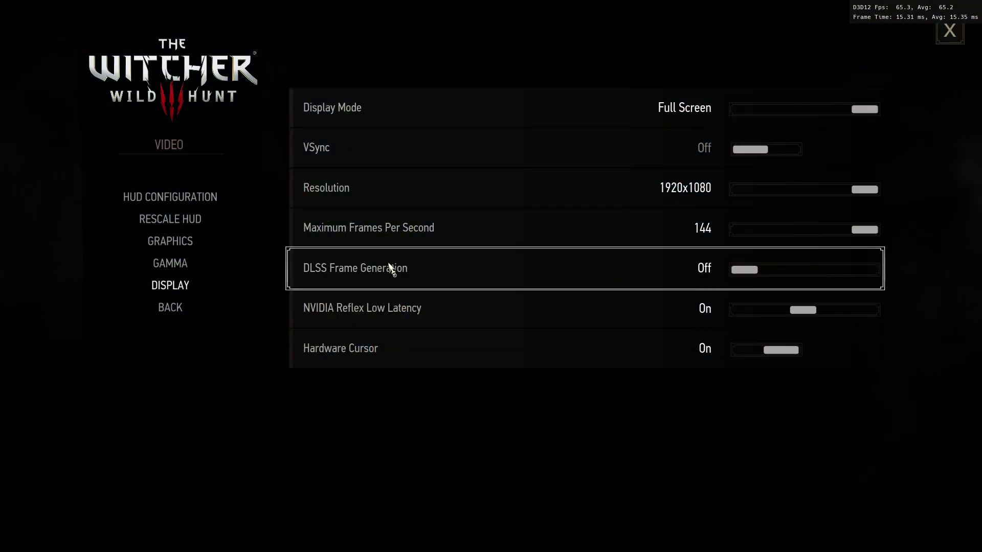
click(870, 277)
key(Escape)
key(Escape)
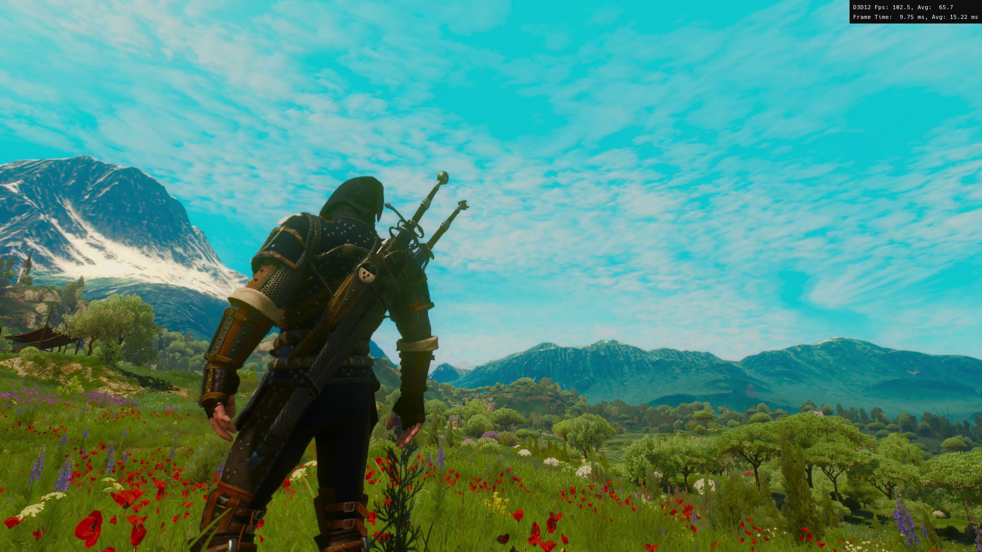
- Pause and resume the game, then walk Geralt through the field to check the frame rate
key(Escape)
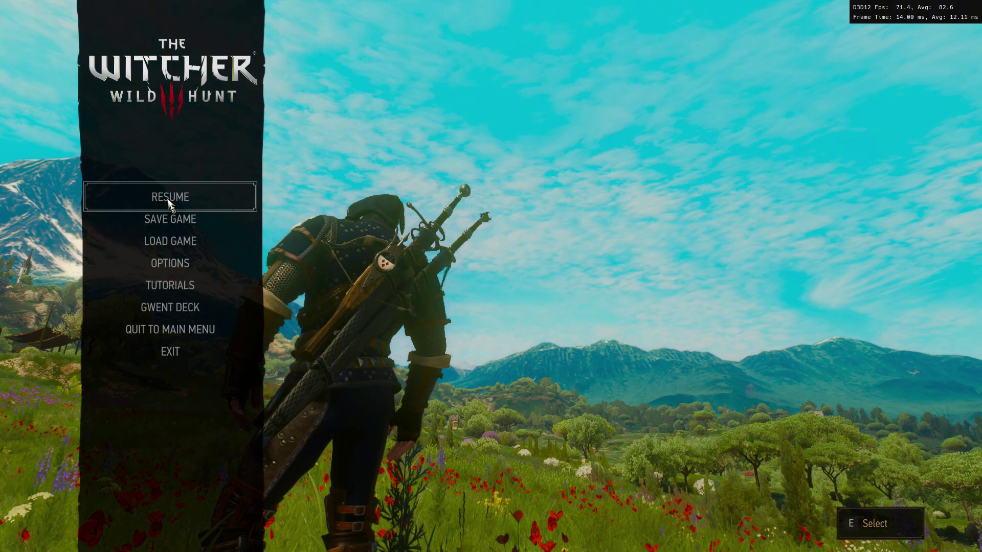
key(Escape)
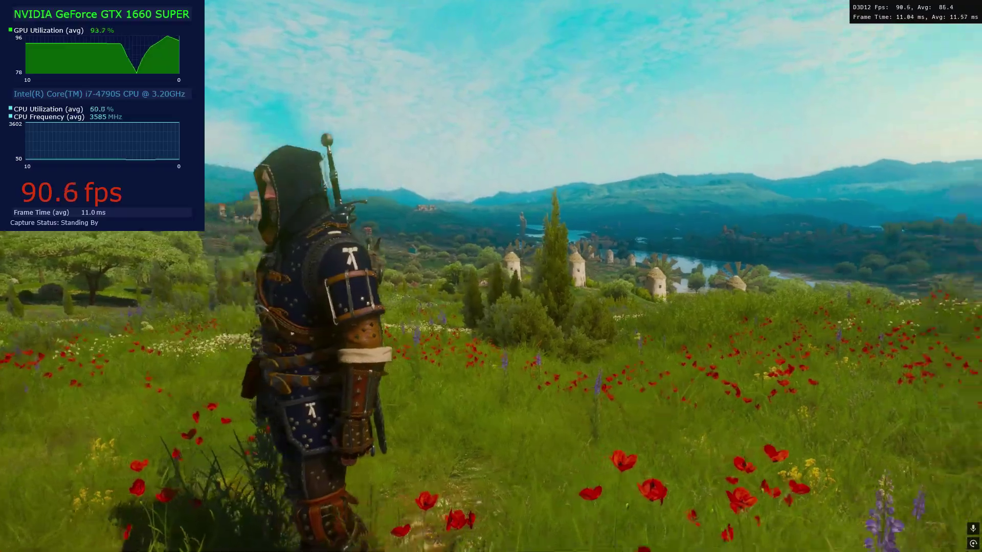
key(w)
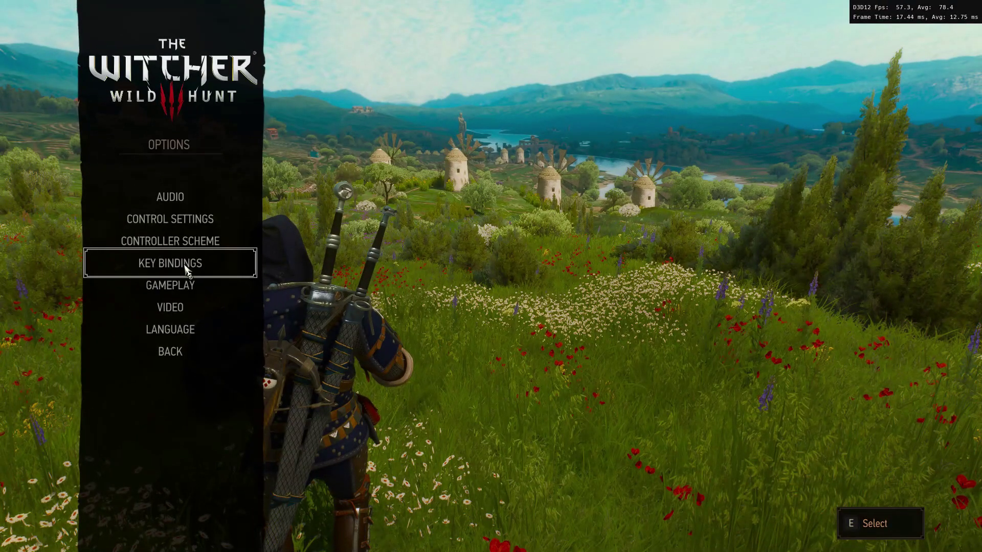
- Open the game's Video options and view the Gamma calibration screen
click(176, 298)
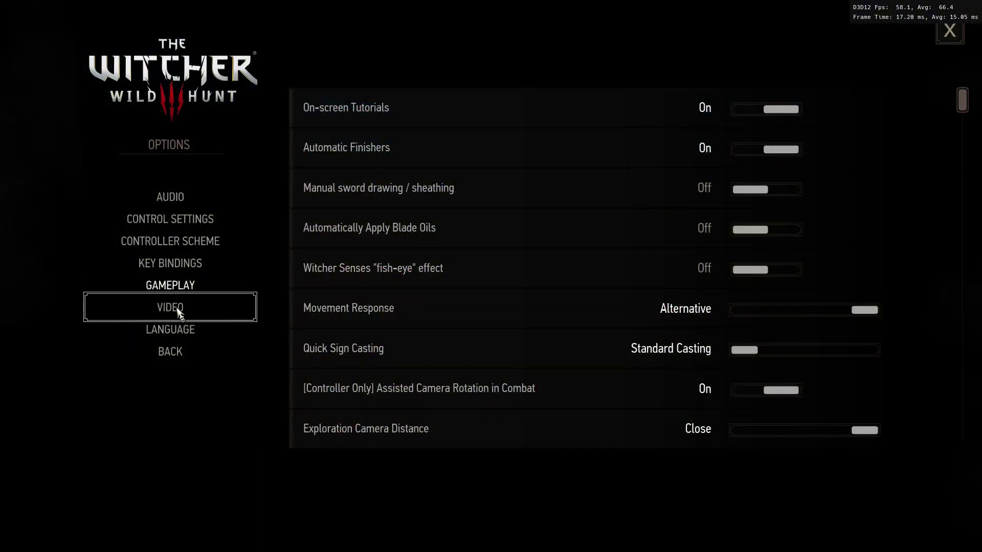
click(178, 313)
click(185, 266)
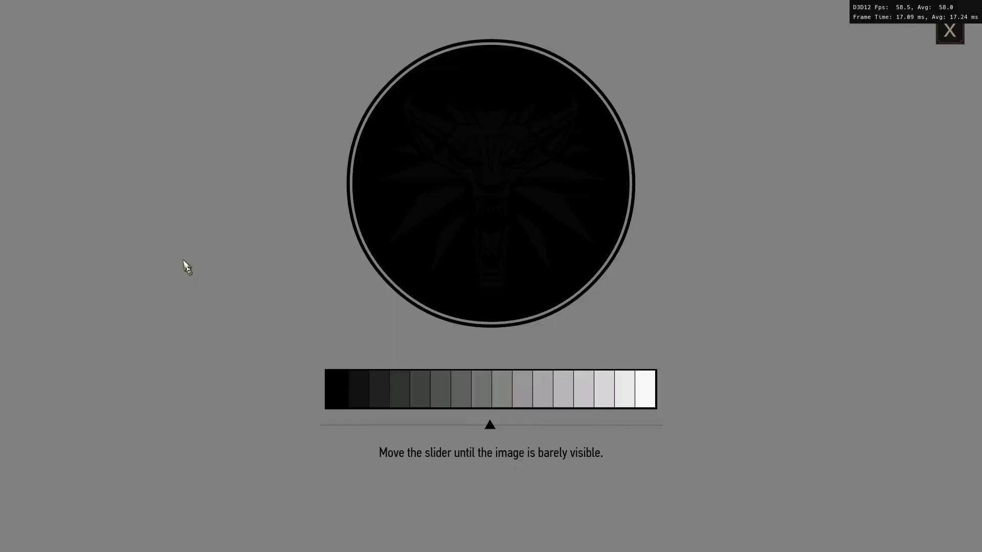